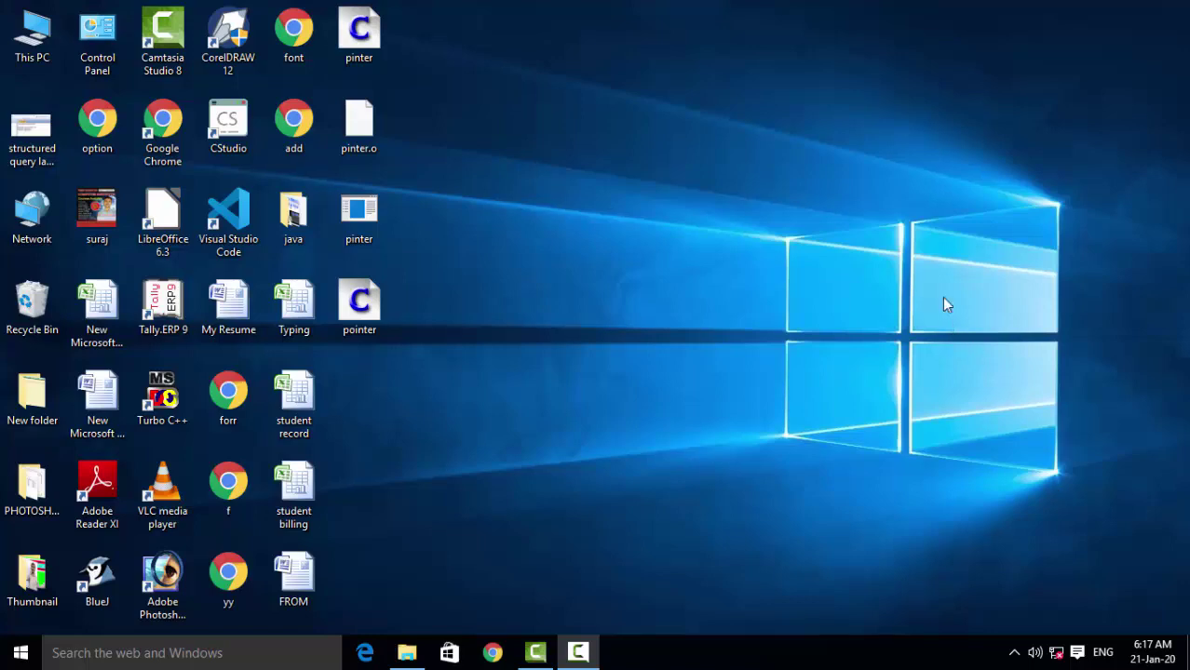
Step: Refresh the desktop repeatedly from its right-click menu
{"action": "right_click", "coordinate": [513, 155]}
{"action": "left_click", "coordinate": [549, 206]}
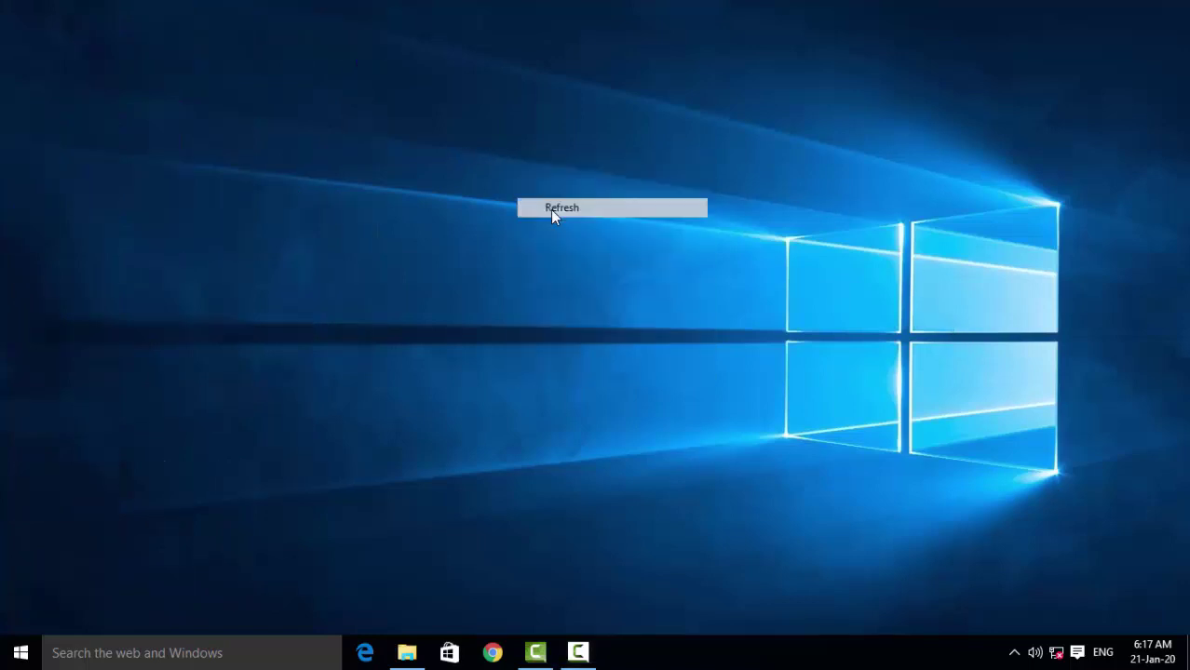
{"action": "right_click", "coordinate": [552, 220]}
{"action": "left_click", "coordinate": [593, 261]}
{"action": "right_click", "coordinate": [596, 256]}
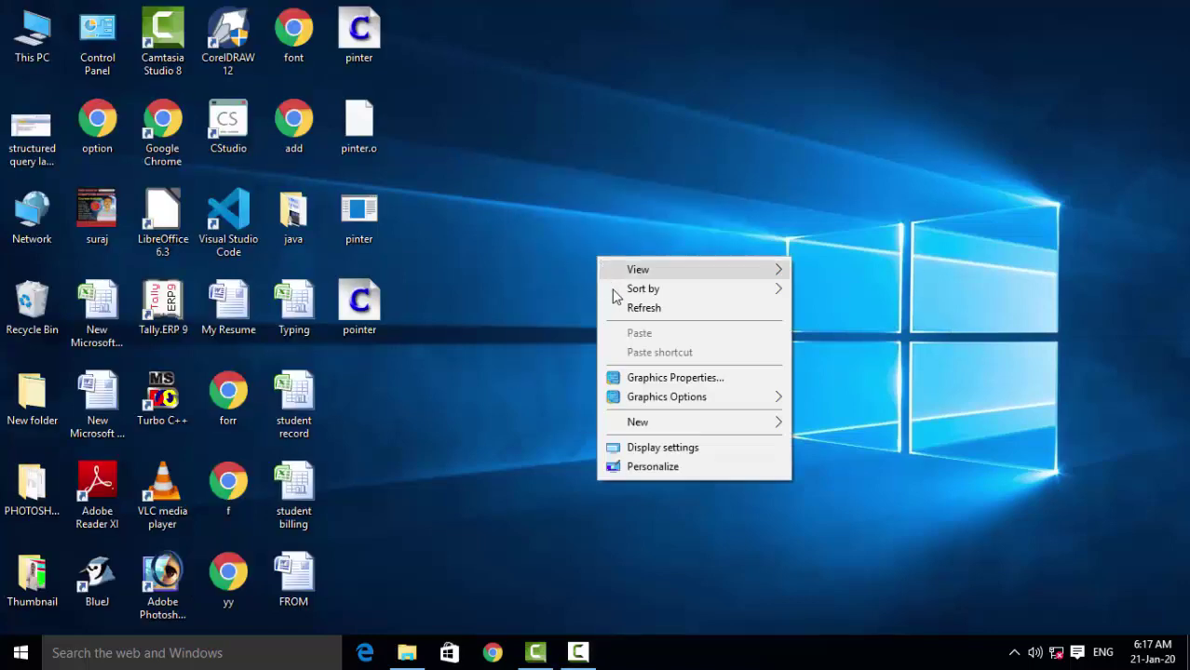
{"action": "left_click", "coordinate": [629, 315]}
{"action": "right_click", "coordinate": [626, 298]}
{"action": "left_click", "coordinate": [685, 357]}
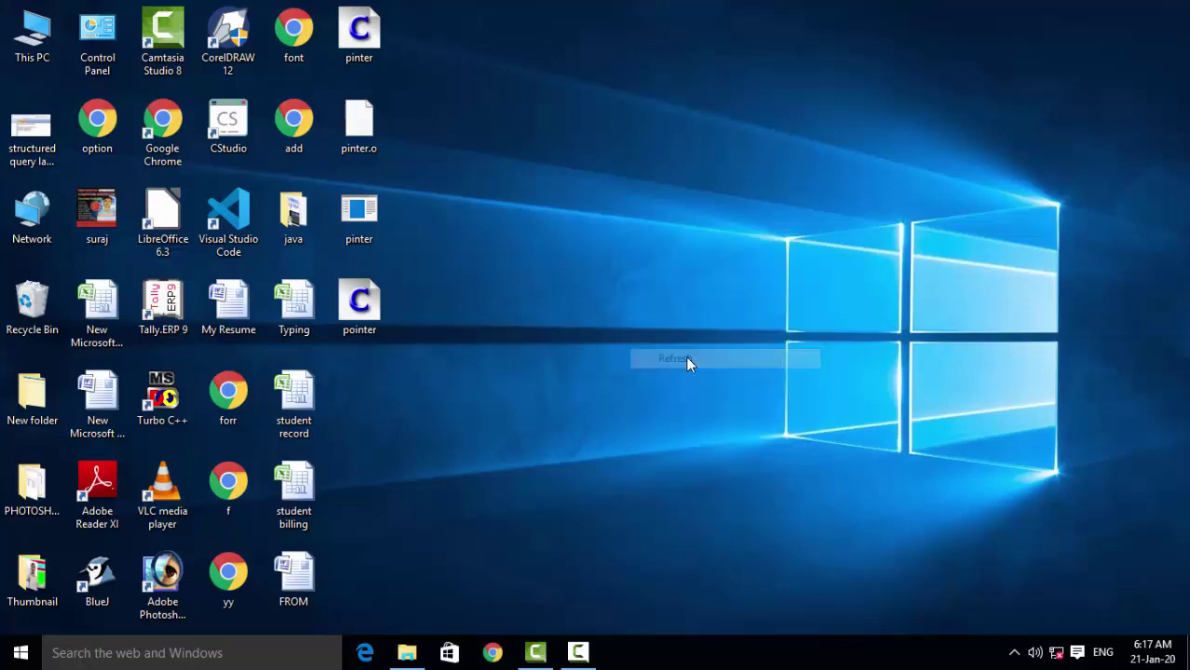
{"action": "right_click", "coordinate": [685, 356]}
{"action": "left_click", "coordinate": [716, 408]}
{"action": "right_click", "coordinate": [715, 400]}
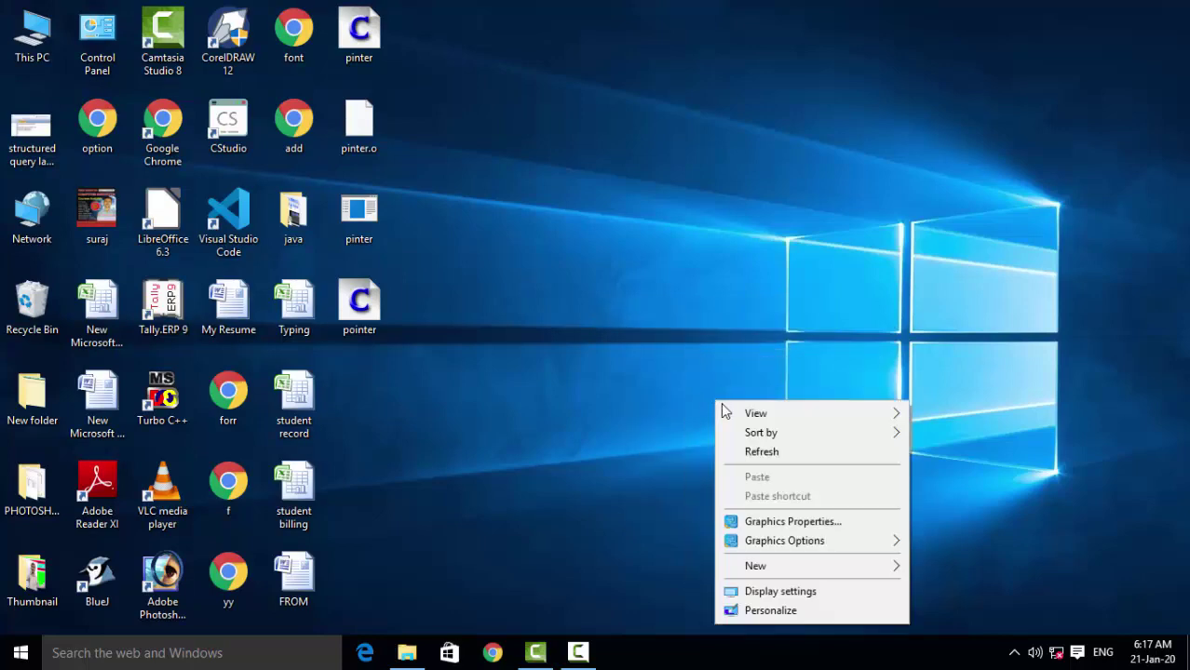
{"action": "left_click", "coordinate": [761, 458]}
{"action": "right_click", "coordinate": [648, 272]}
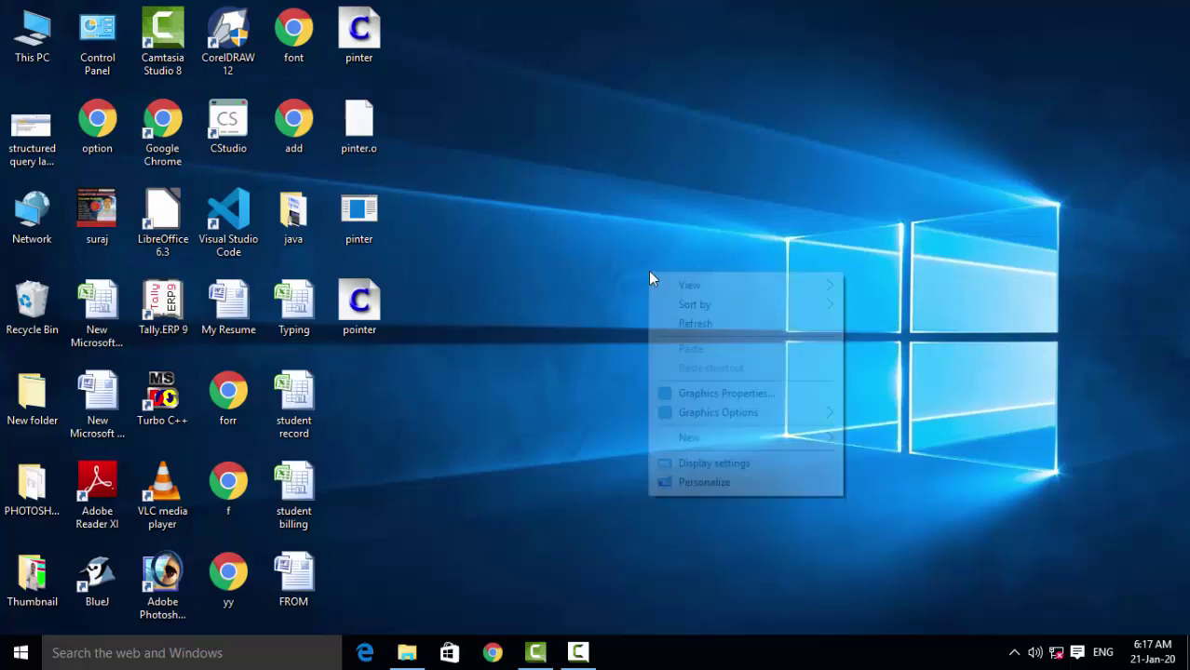
{"action": "left_click", "coordinate": [690, 326]}
{"action": "right_click", "coordinate": [686, 328]}
{"action": "left_click", "coordinate": [713, 380]}
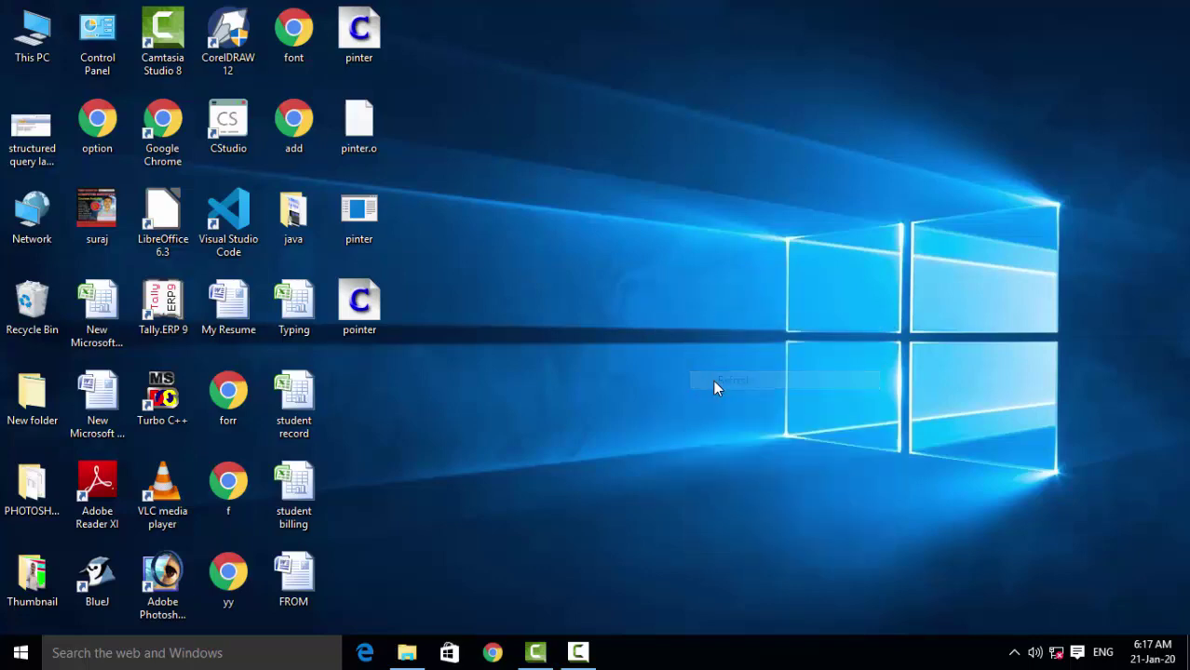
{"action": "right_click", "coordinate": [714, 382]}
{"action": "left_click", "coordinate": [747, 434]}
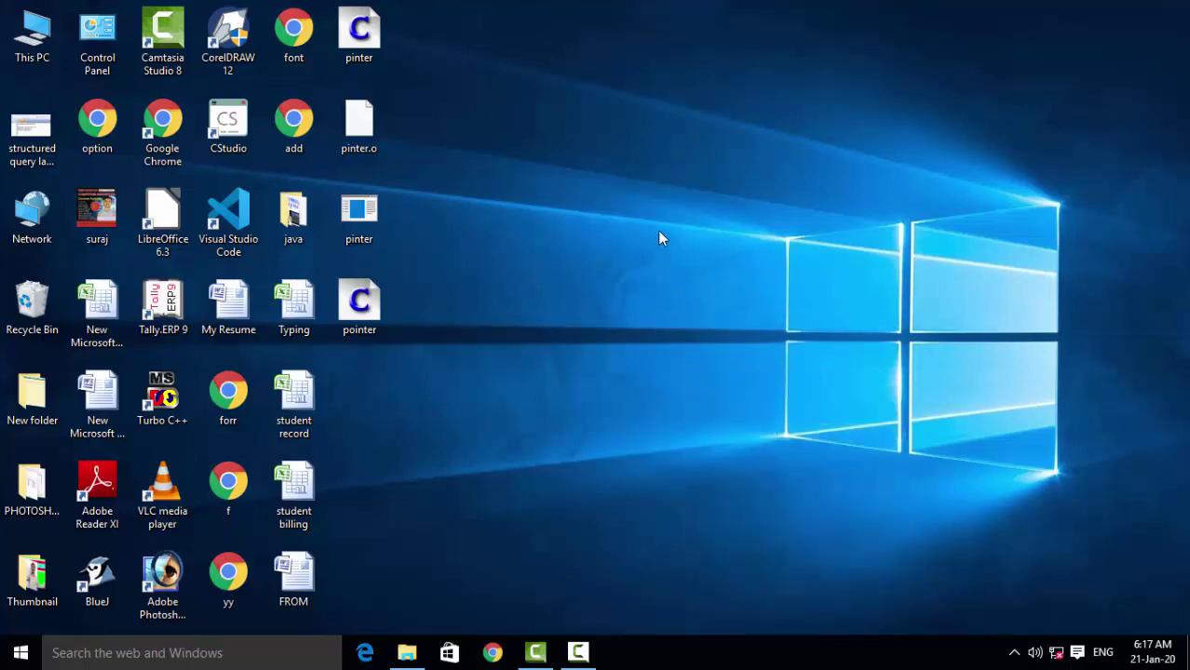
{"action": "right_click", "coordinate": [657, 230]}
Step: Launch Access 2007 from the Start menu and create a new blank database
{"action": "key", "text": "super"}
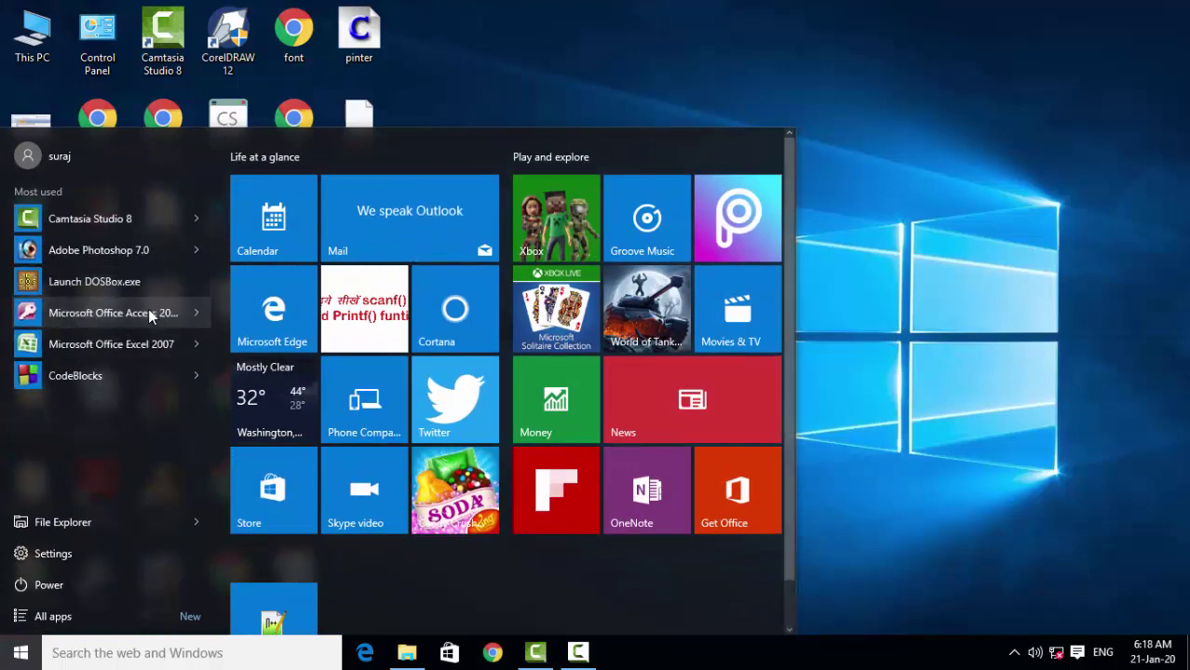
{"action": "left_click", "coordinate": [148, 312]}
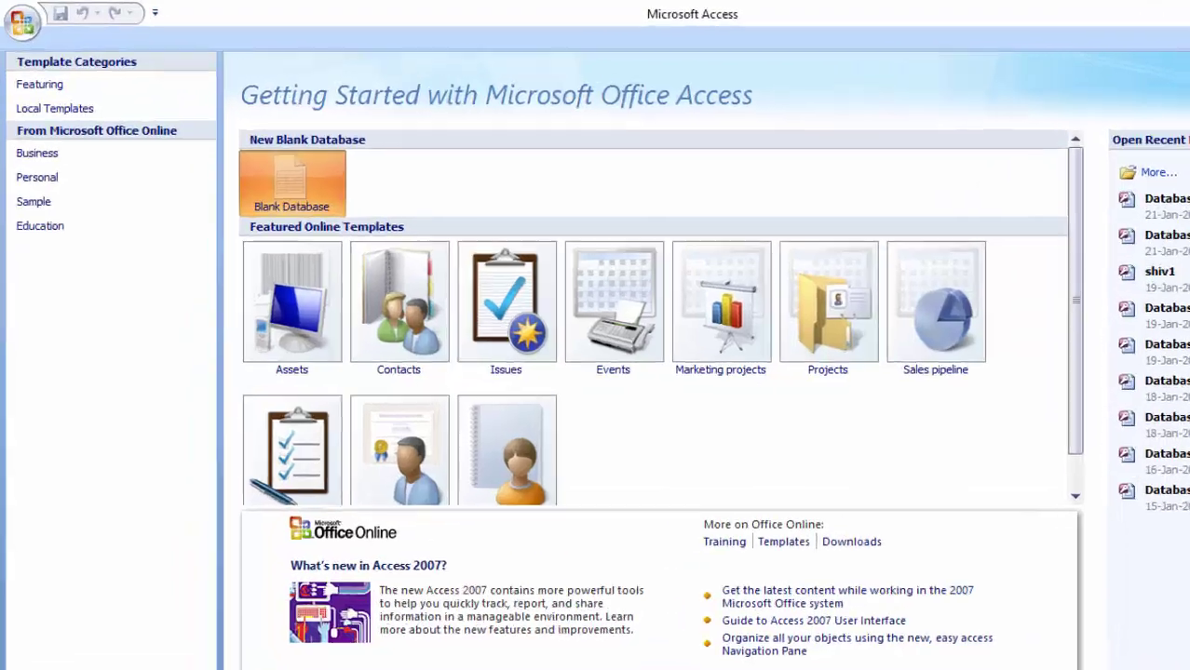
{"action": "left_click", "coordinate": [243, 161]}
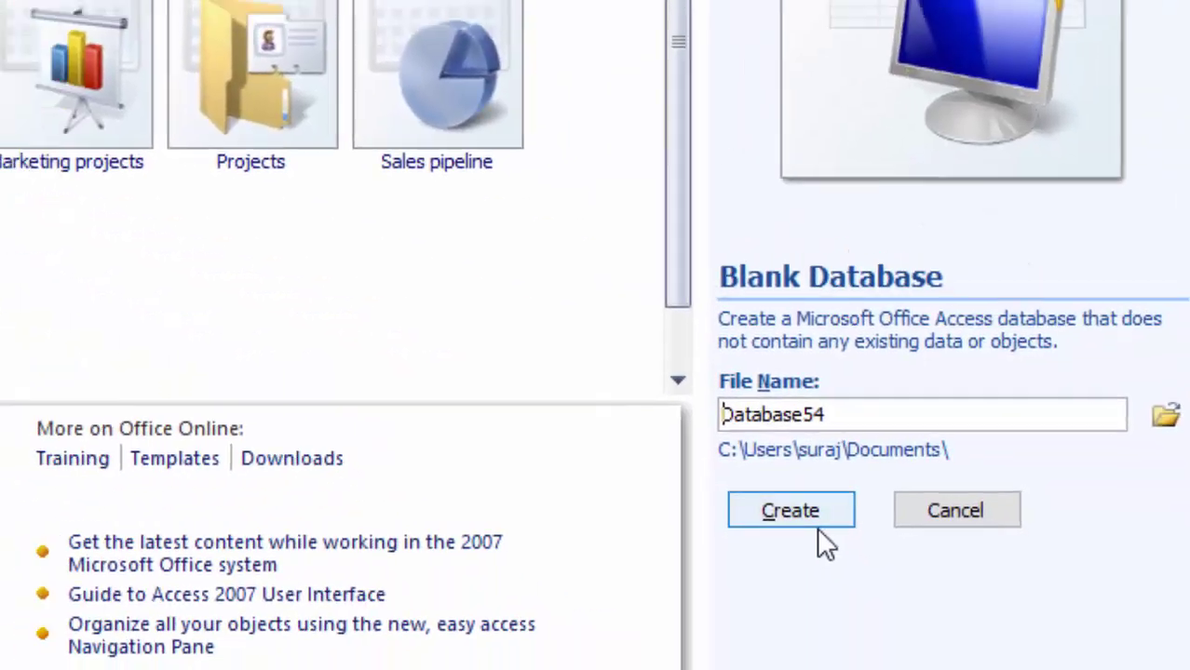
{"action": "left_click", "coordinate": [978, 534]}
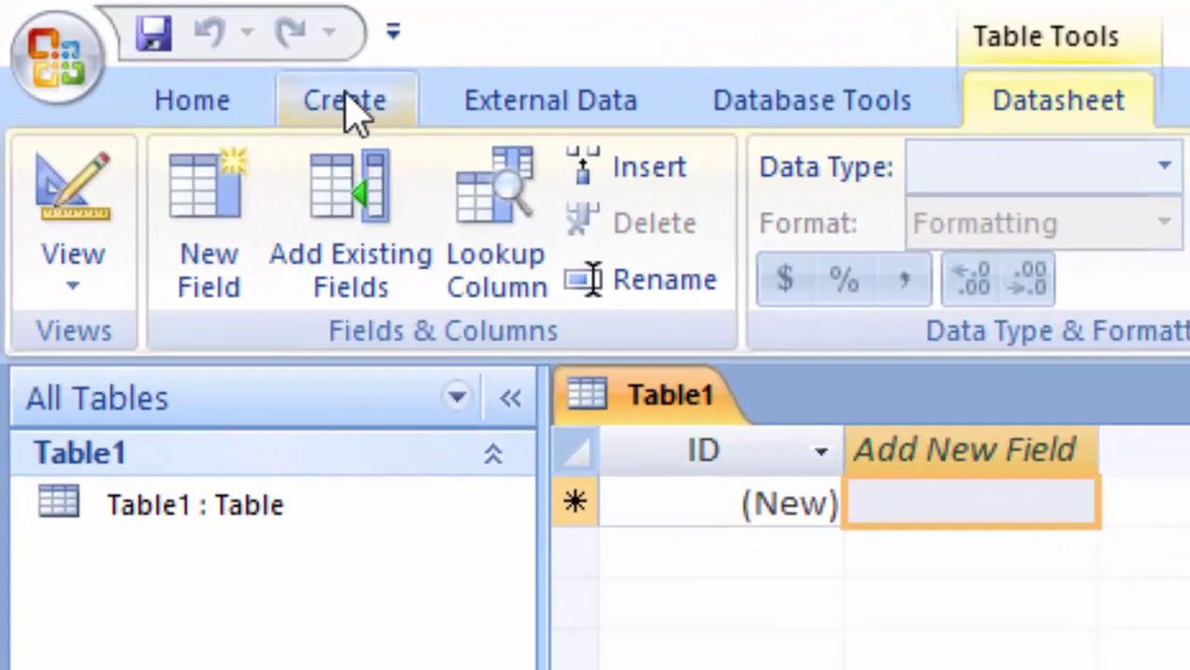
Step: Start a new query with no tables, switch it to SQL View, and erase the default SELECT;
{"action": "left_click", "coordinate": [357, 110]}
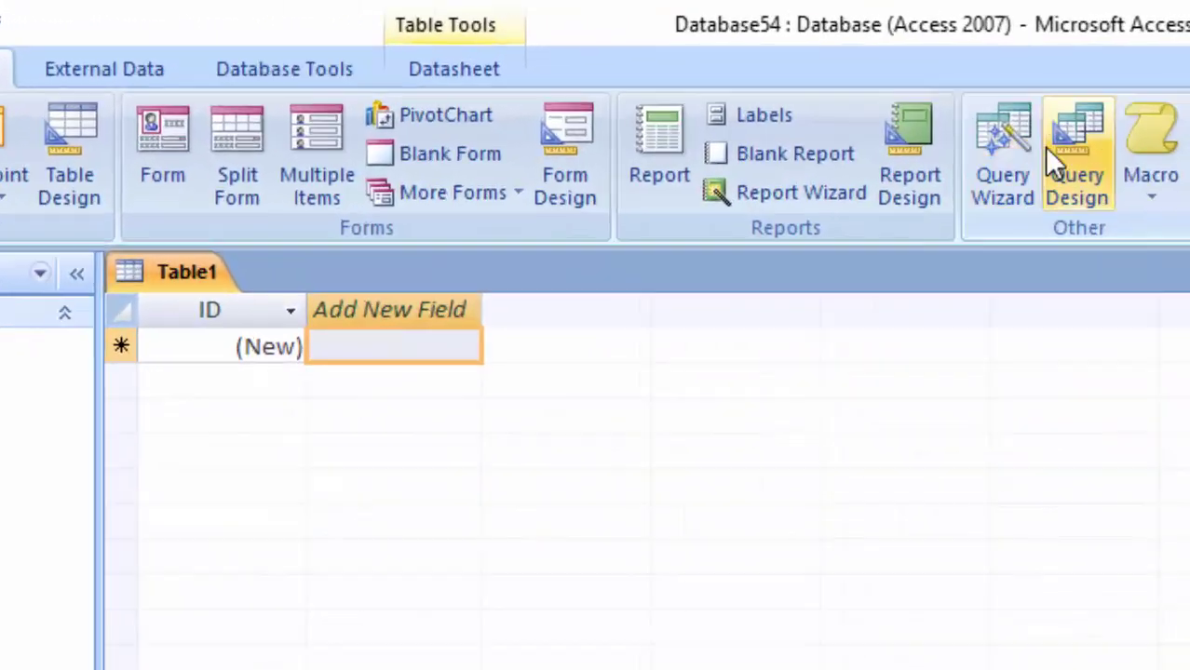
{"action": "left_click", "coordinate": [1071, 163]}
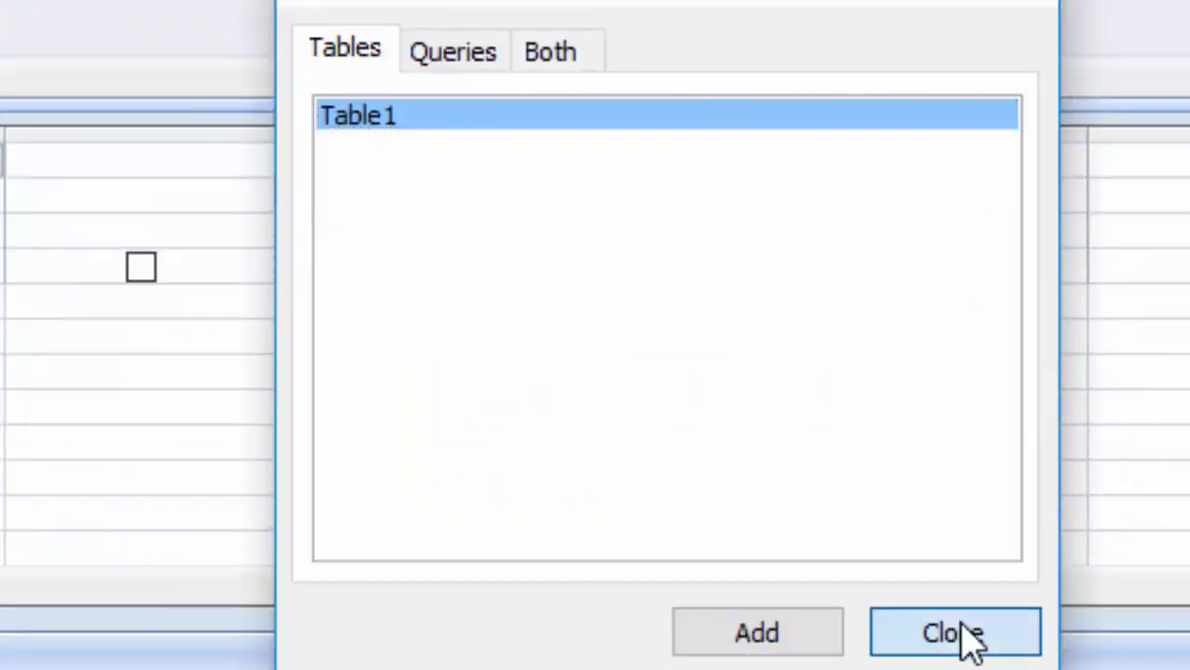
{"action": "left_click", "coordinate": [971, 637]}
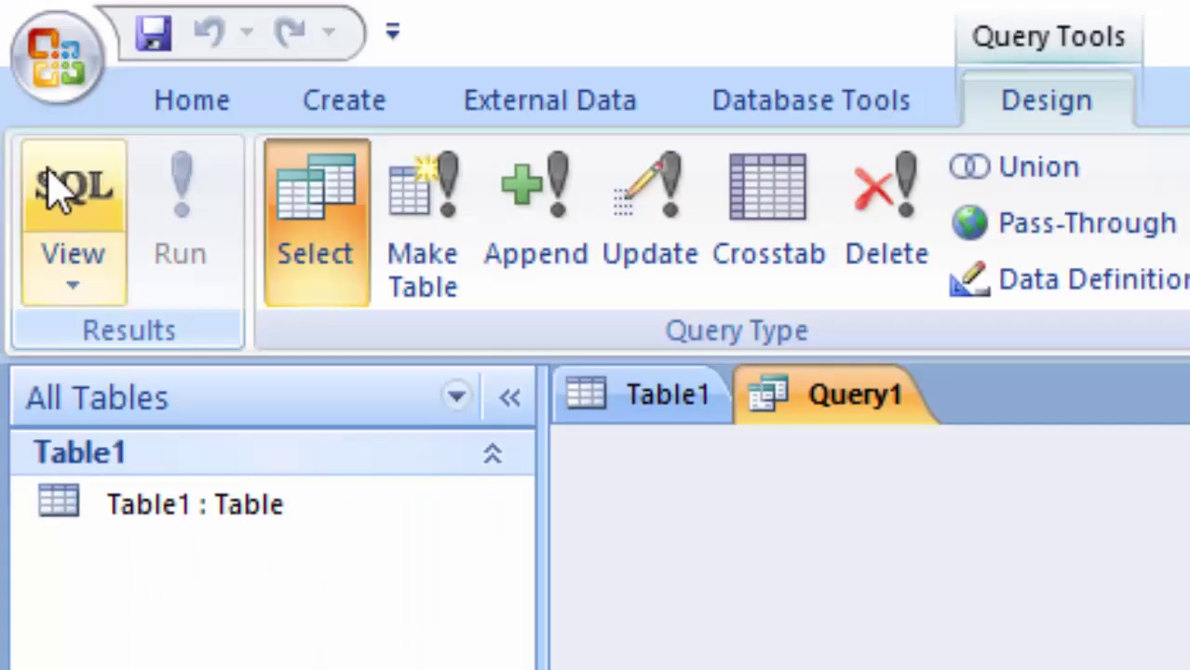
{"action": "left_click", "coordinate": [51, 163]}
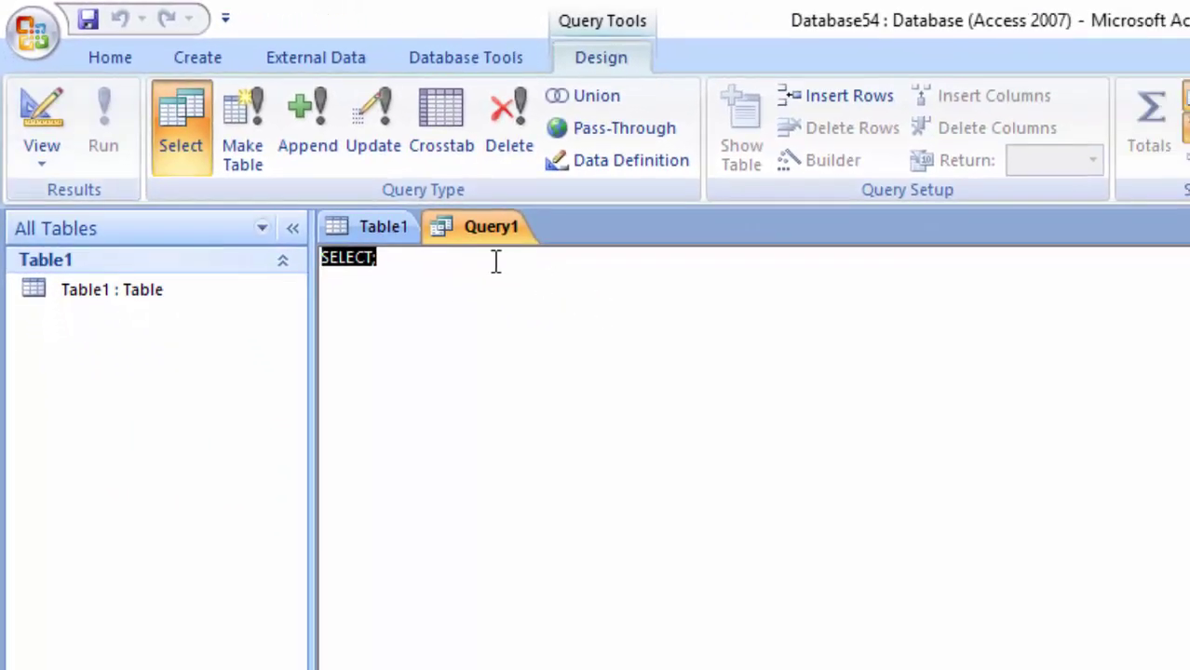
{"action": "left_click", "coordinate": [494, 262]}
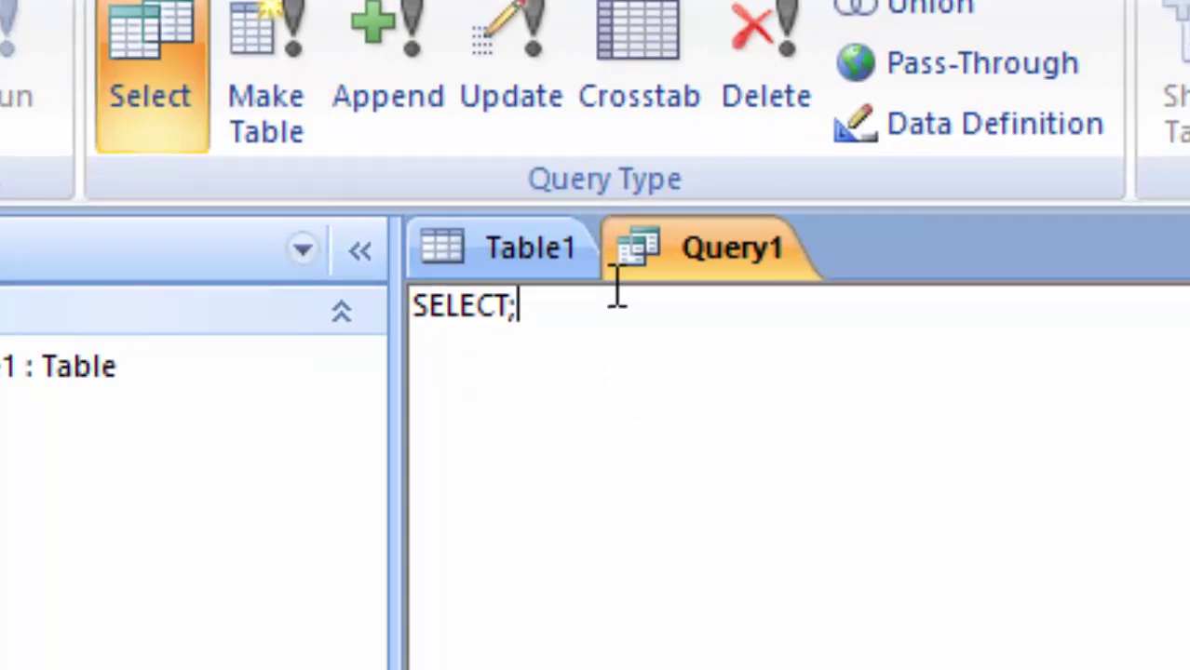
{"action": "key", "text": "BackSpace"}
{"action": "key", "text": "BackSpace"}
{"action": "key", "text": "BackSpace"}
{"action": "key", "text": "BackSpace"}
Step: Type the opening 'create table Practice (' of the statement
{"action": "type", "text": "d"}
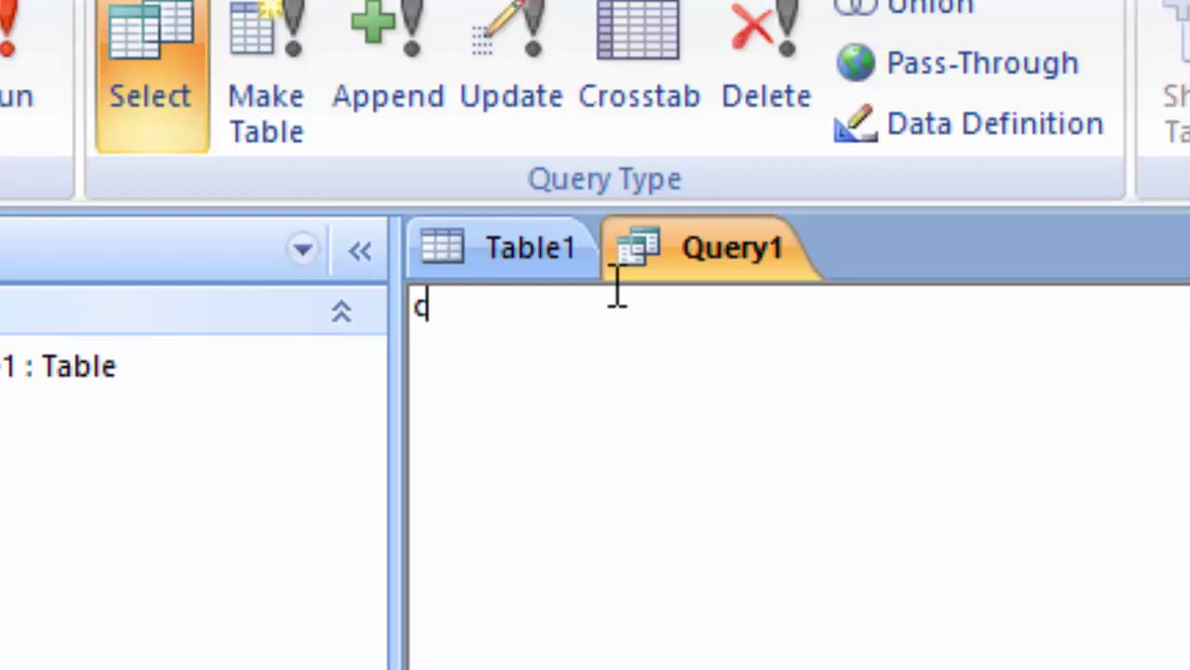
{"action": "type", "text": "reate"}
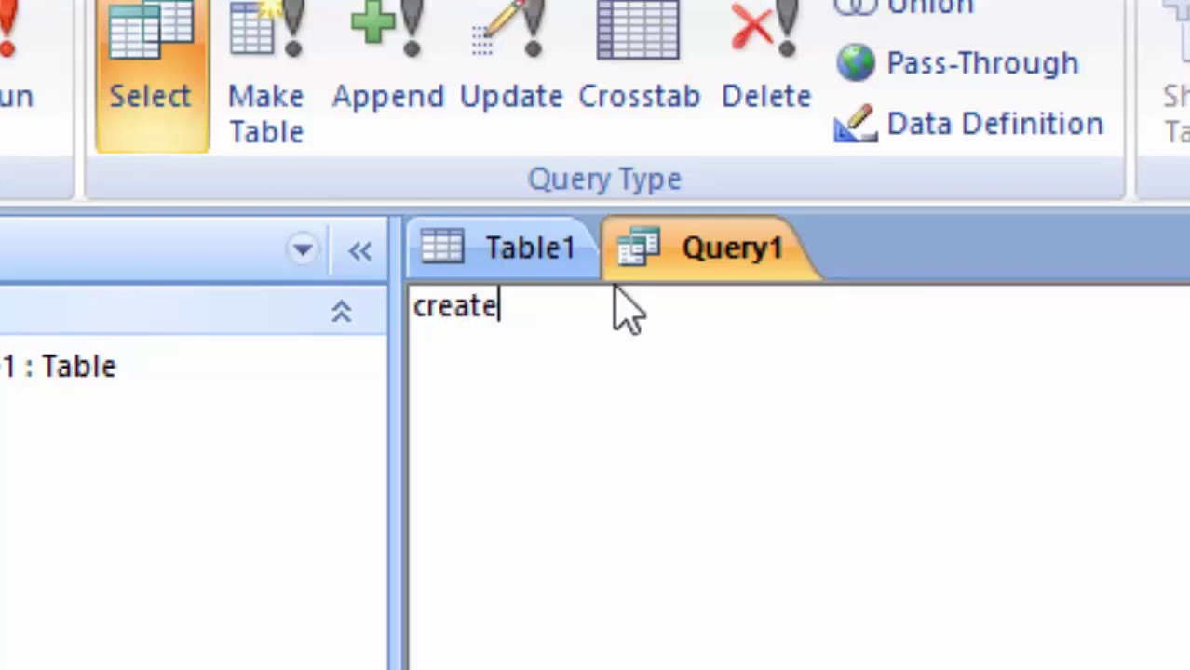
{"action": "type", "text": " t"}
{"action": "type", "text": "able"}
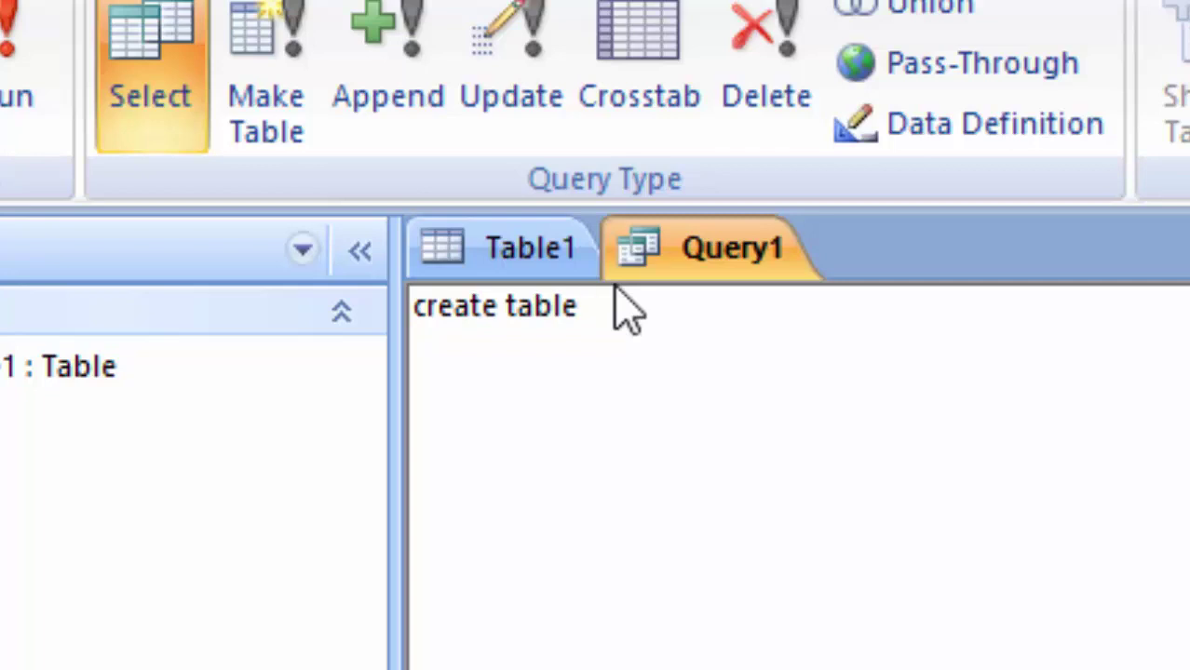
{"action": "type", "text": "Pr"}
{"action": "type", "text": "actic"}
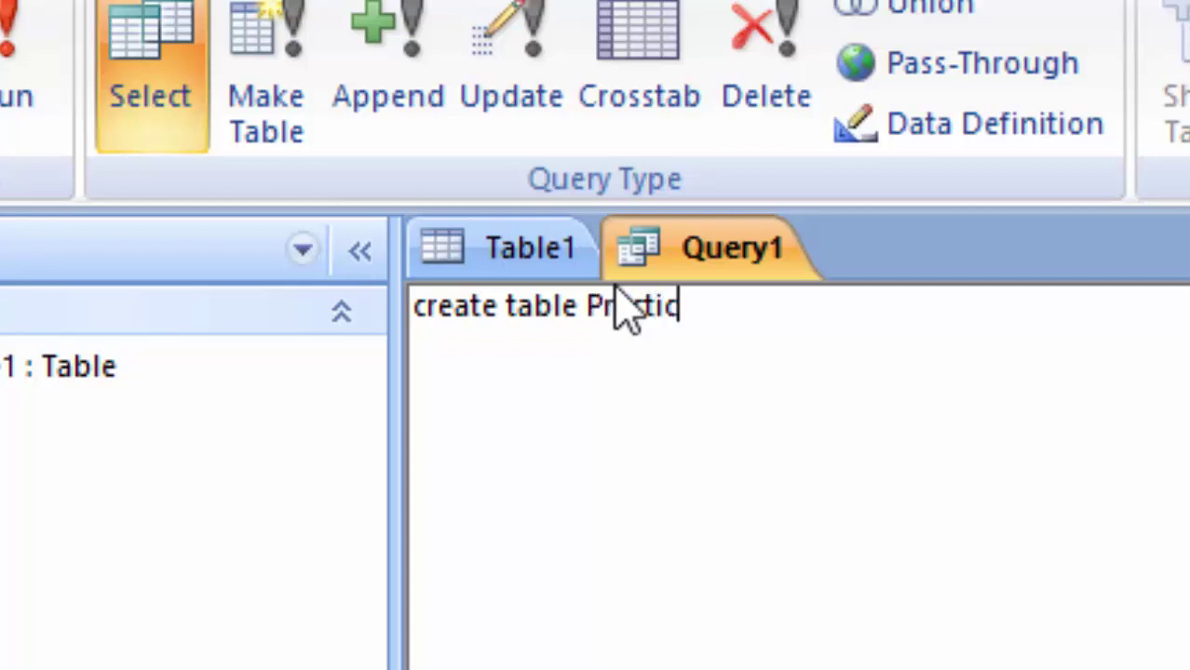
{"action": "type", "text": "e"}
{"action": "key", "text": "Return"}
{"action": "type", "text": "("}
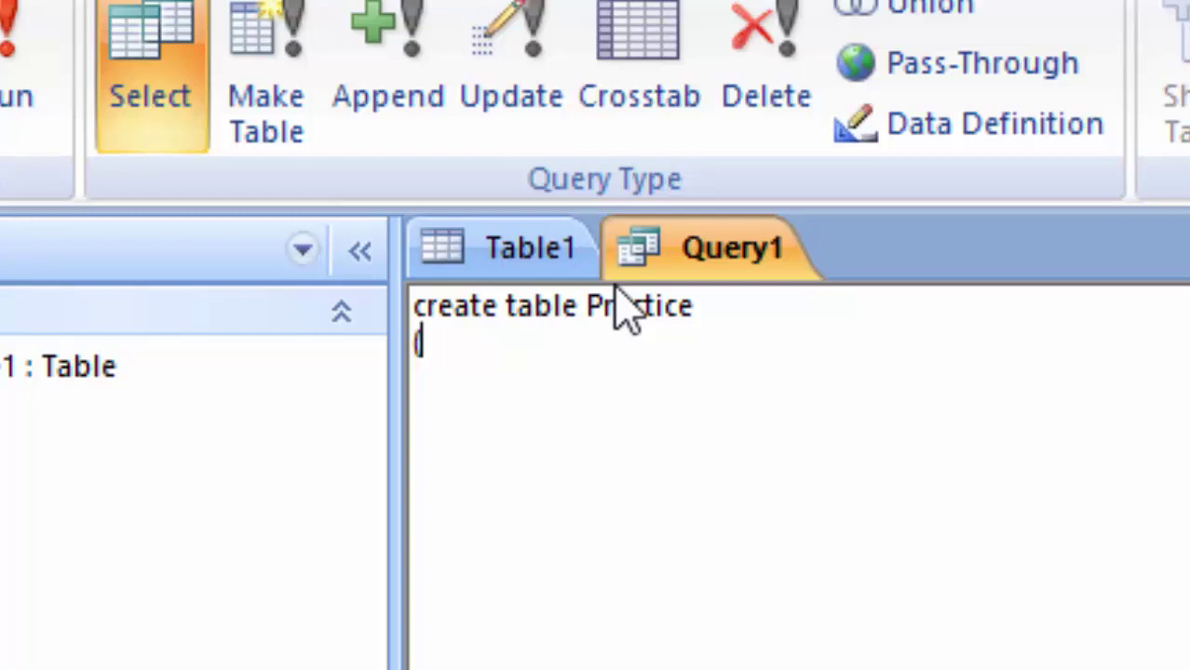
Step: Add the column line 'Employee_id number not null primary key,' on a new line
{"action": "key", "text": "Return"}
{"action": "type", "text": "Emp"}
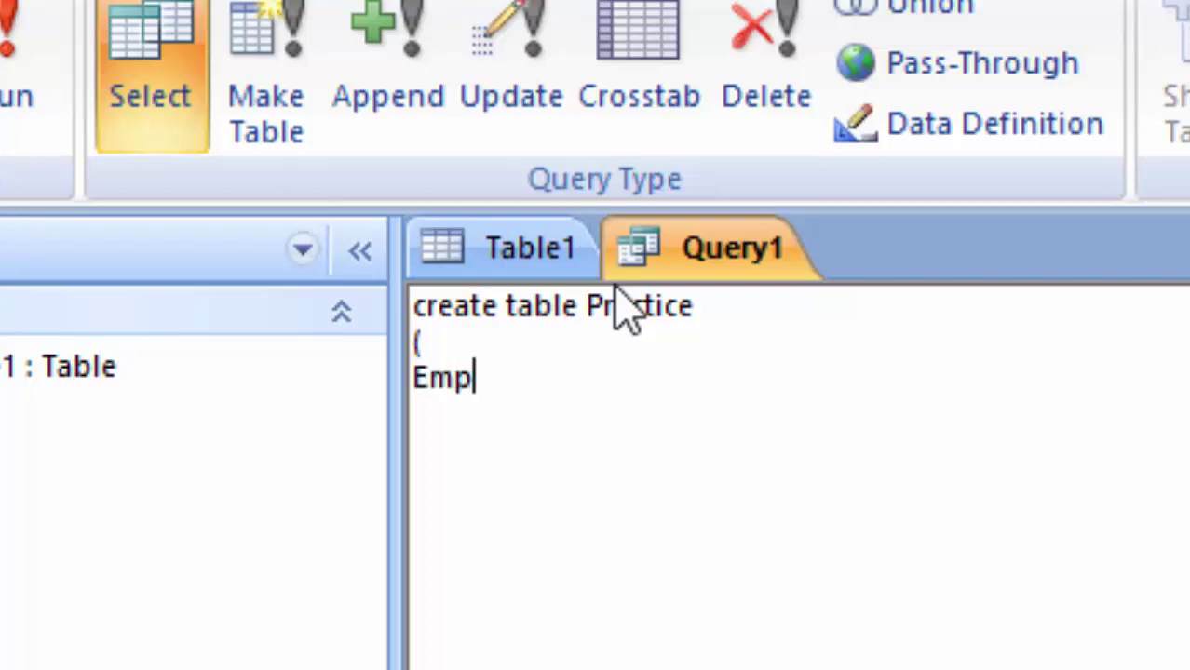
{"action": "type", "text": "loyee"}
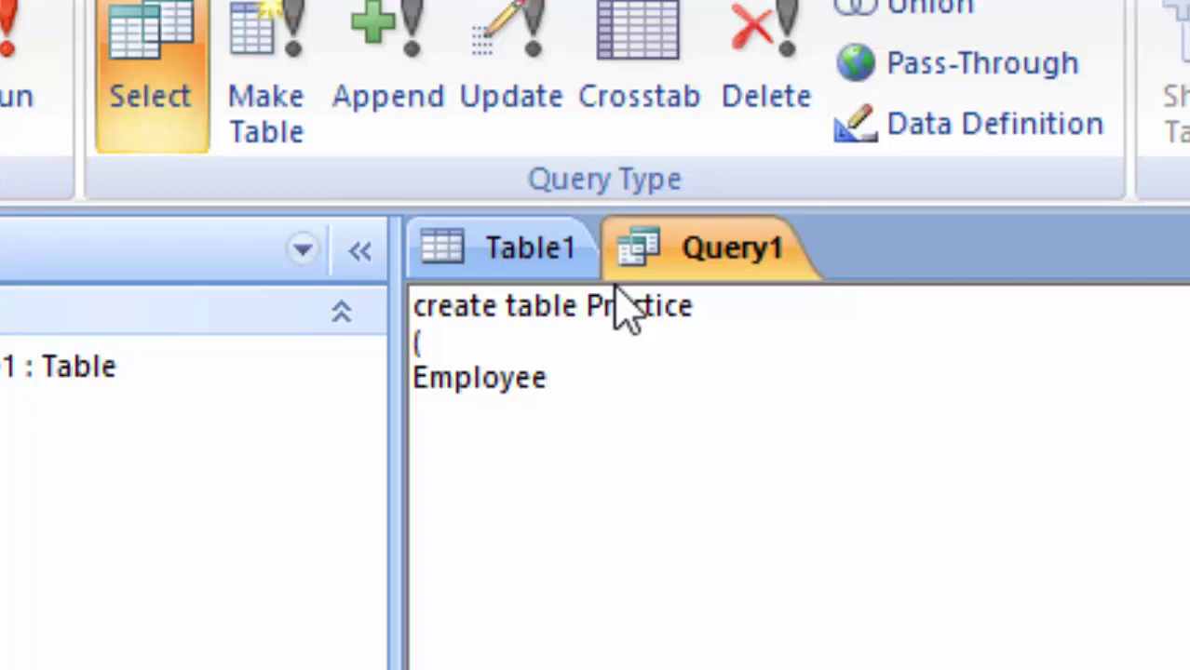
{"action": "type", "text": "_i"}
{"action": "type", "text": "d"}
{"action": "type", "text": " nu"}
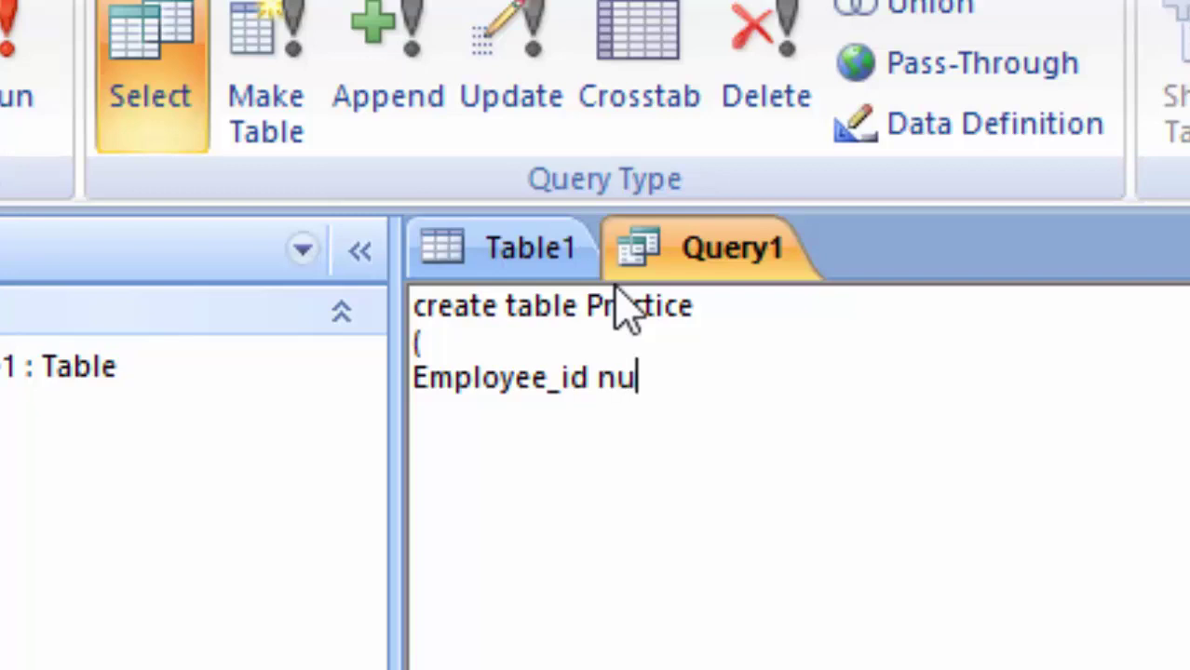
{"action": "type", "text": "mber"}
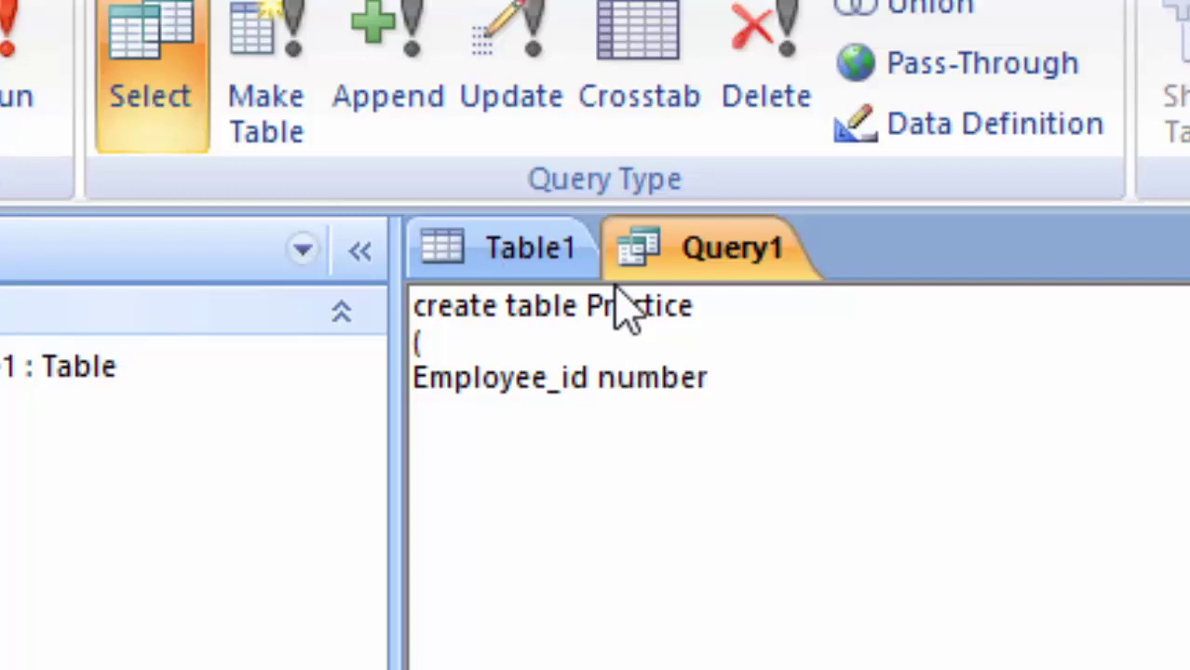
{"action": "type", "text": " P"}
{"action": "key", "text": "BackSpace"}
{"action": "type", "text": "not n"}
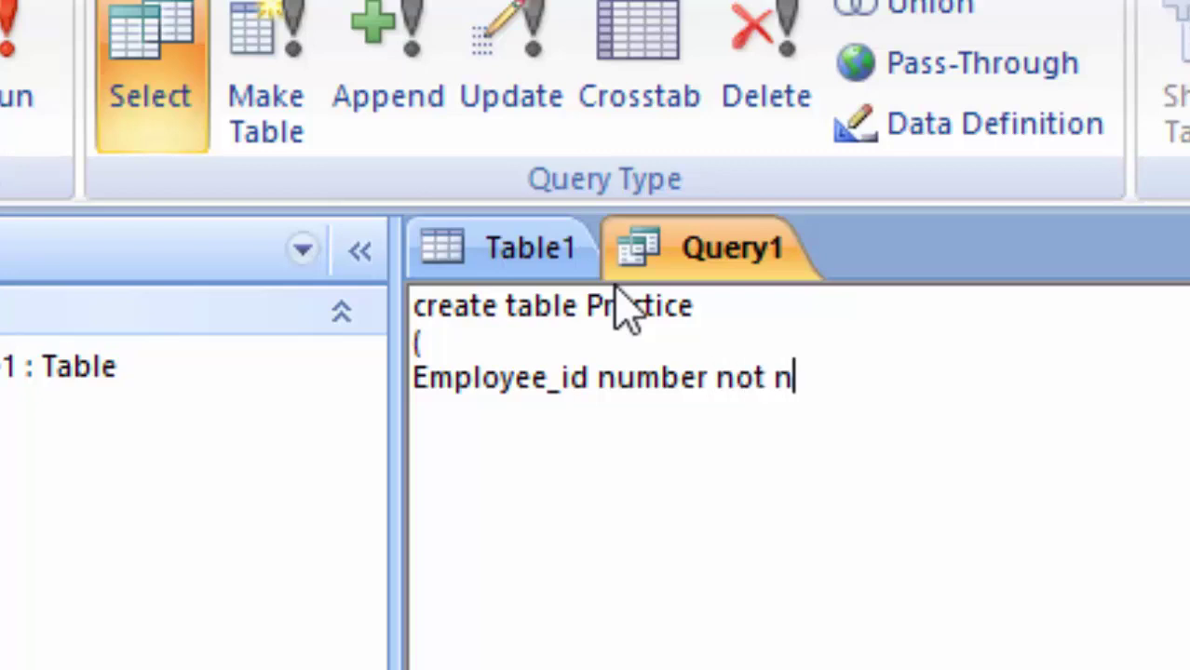
{"action": "type", "text": "ull"}
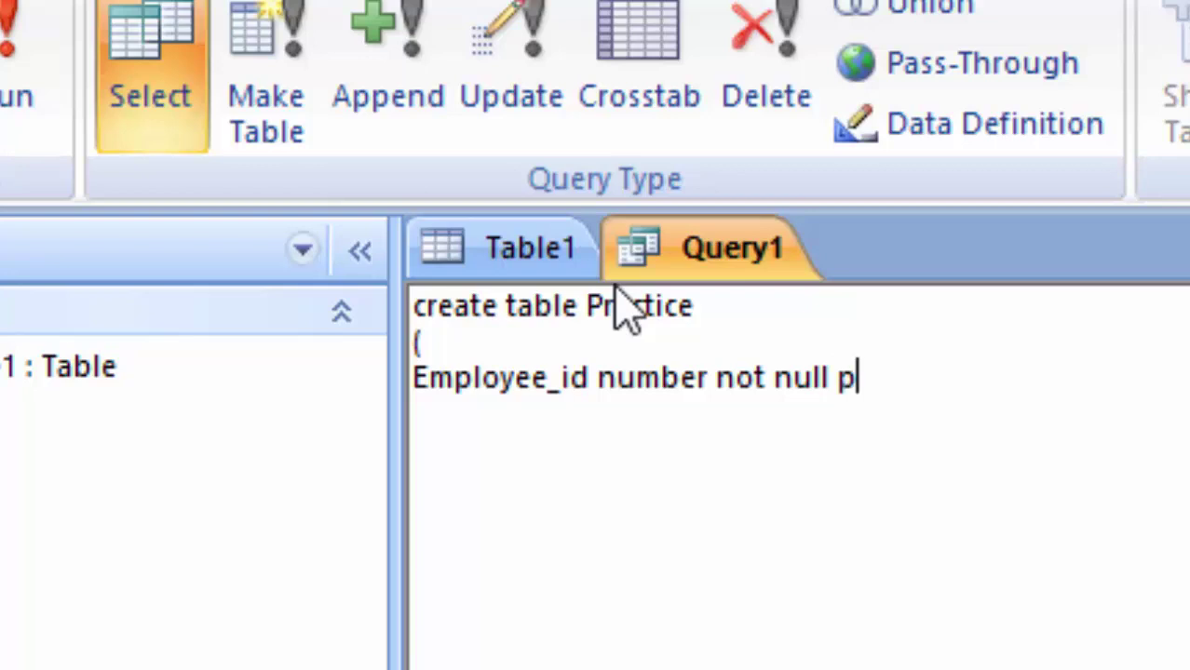
{"action": "type", "text": " prima"}
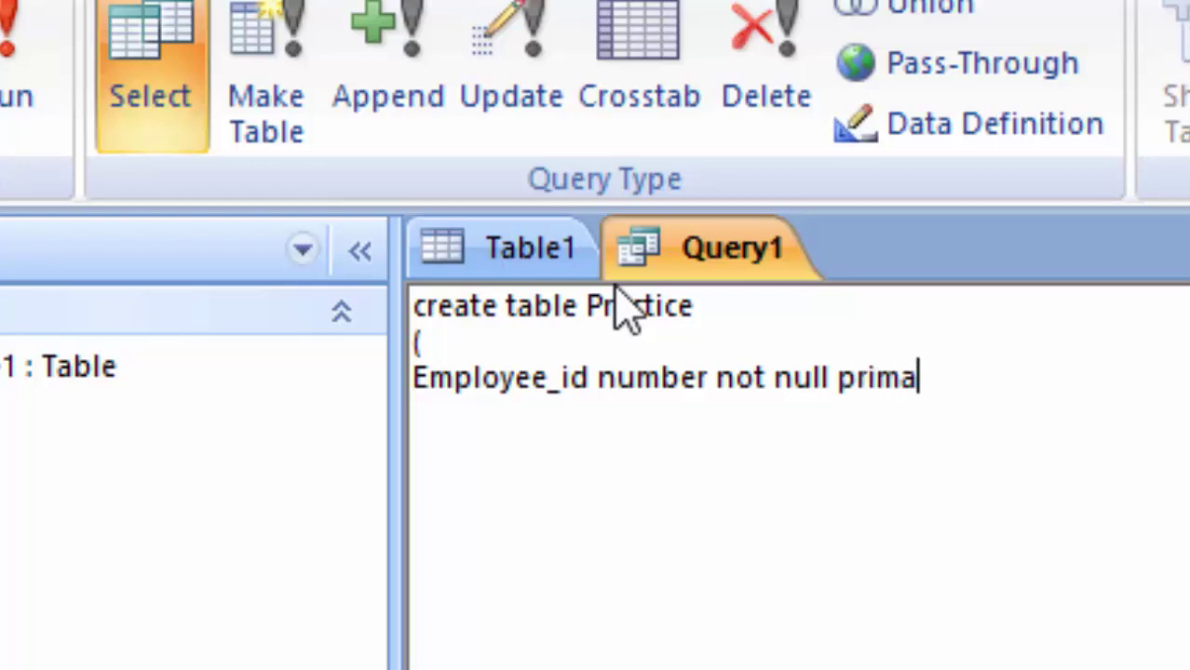
{"action": "type", "text": "ry "}
{"action": "type", "text": "key"}
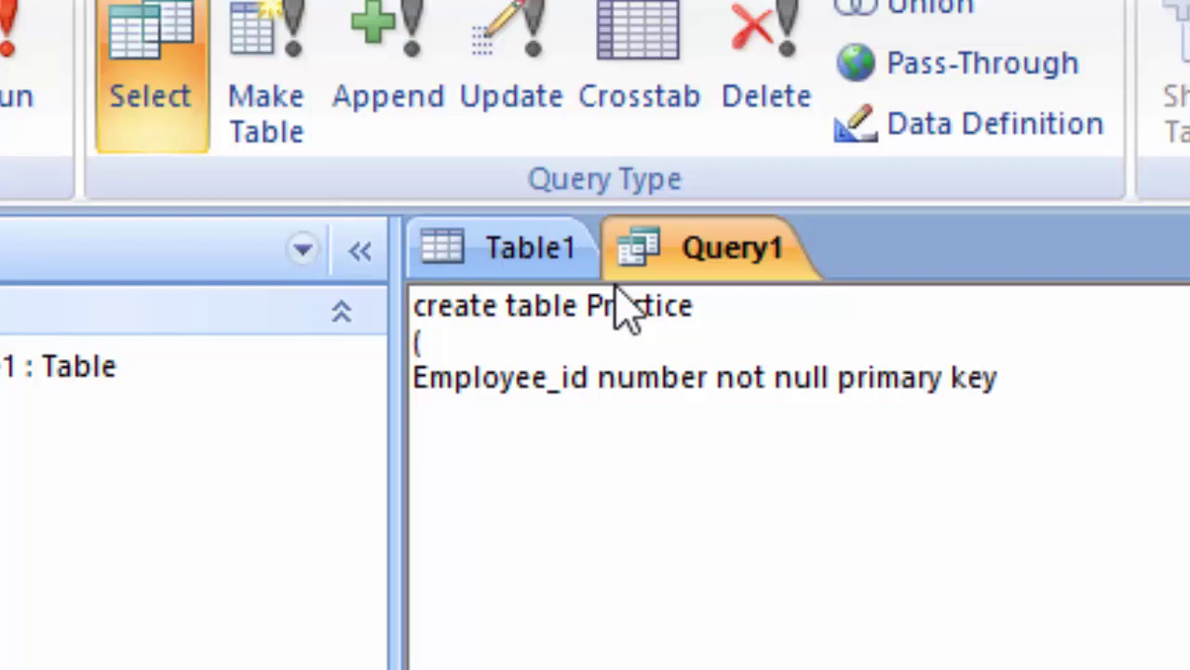
{"action": "type", "text": ","}
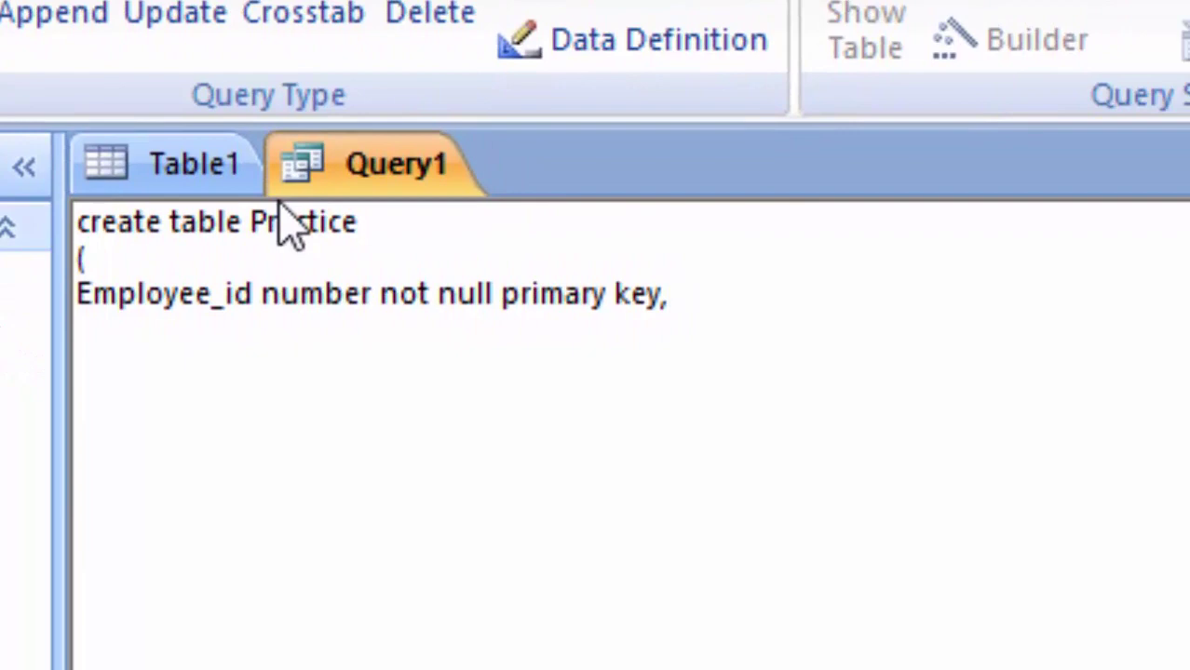
{"action": "type", "text": "La"}
{"action": "type", "text": "st"}
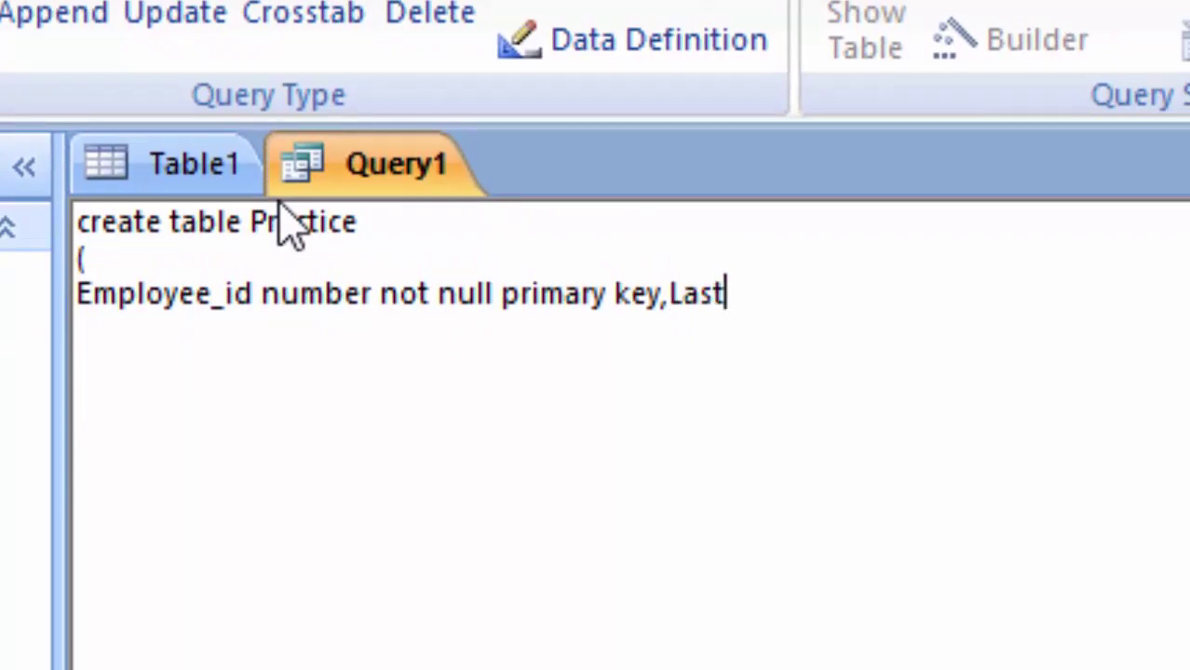
Step: Add 'Last_name varchar(20),First_name varchar(20),' after the Employee_id line
{"action": "type", "text": "_"}
{"action": "type", "text": "name"}
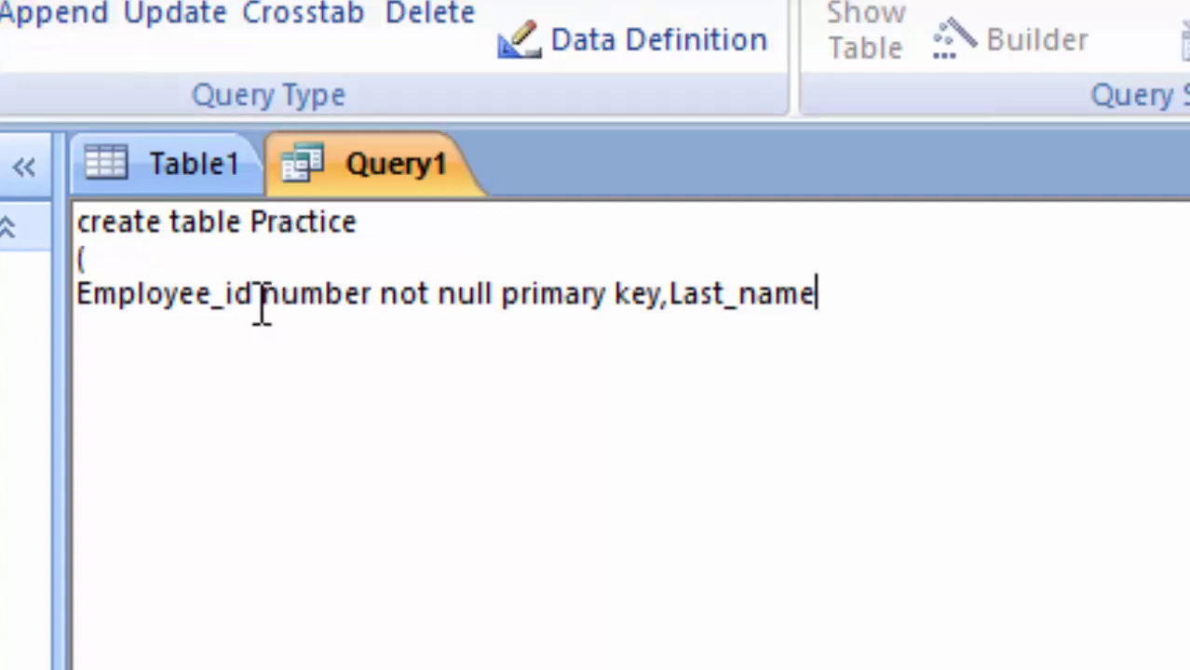
{"action": "mouse_move", "coordinate": [370, 296]}
{"action": "left_mouse_down"}
{"action": "mouse_move", "coordinate": [290, 293]}
{"action": "mouse_move", "coordinate": [262, 267]}
{"action": "mouse_move", "coordinate": [257, 292]}
{"action": "left_mouse_up"}
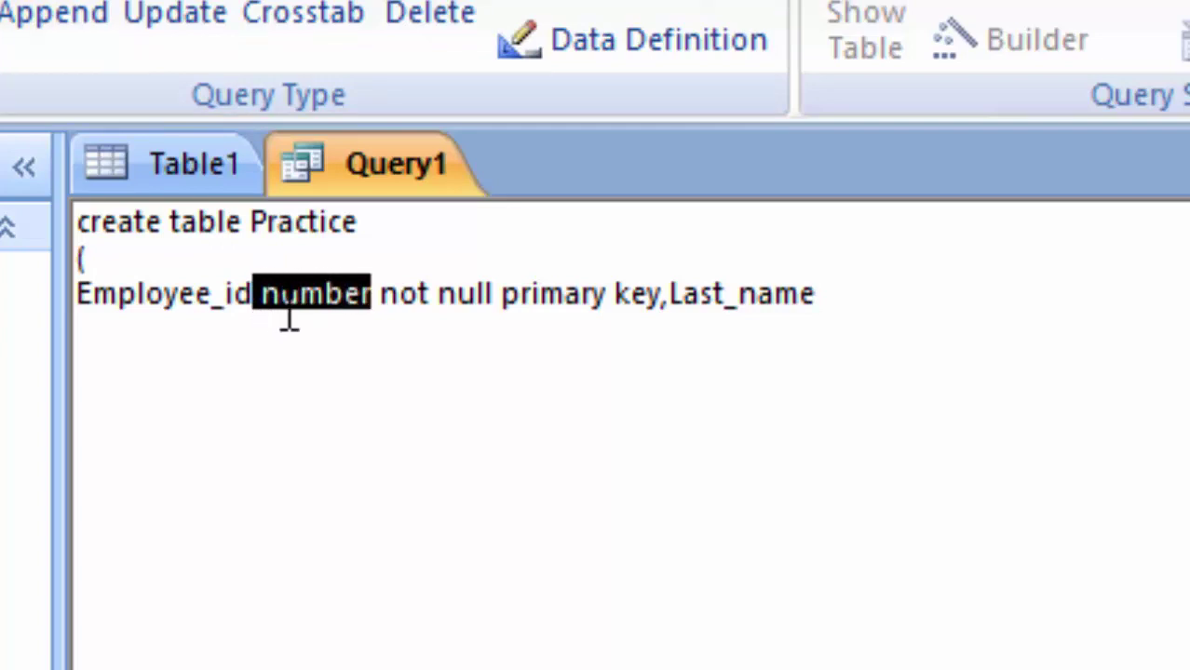
{"action": "left_click", "coordinate": [378, 298]}
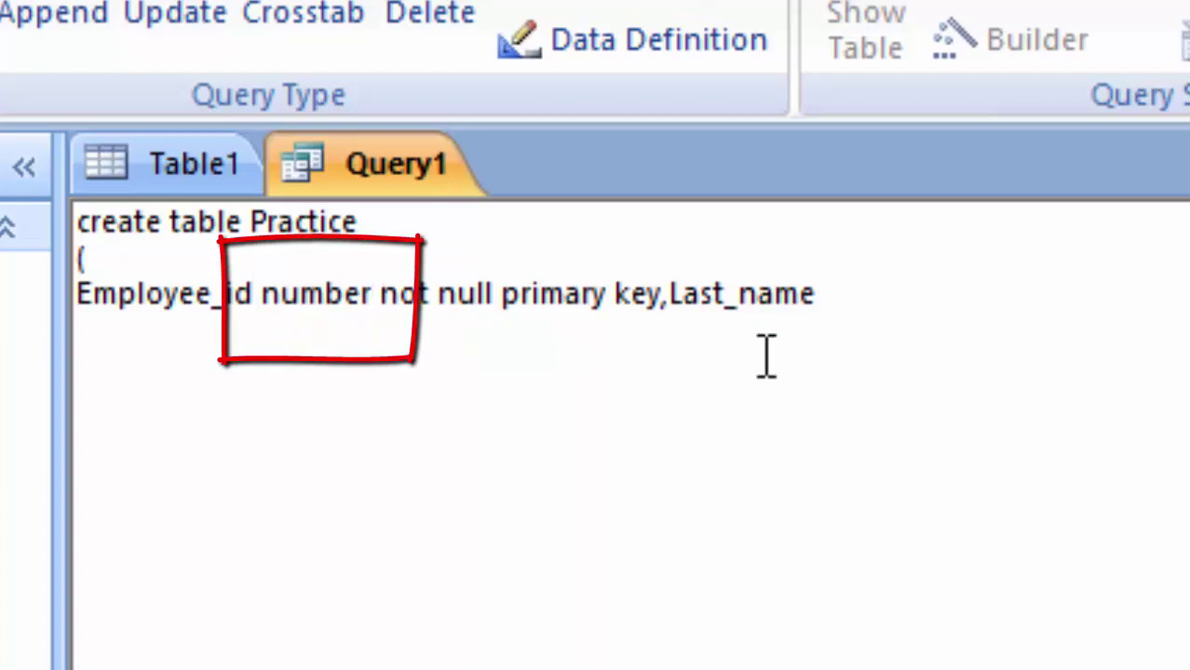
{"action": "left_click", "coordinate": [826, 298]}
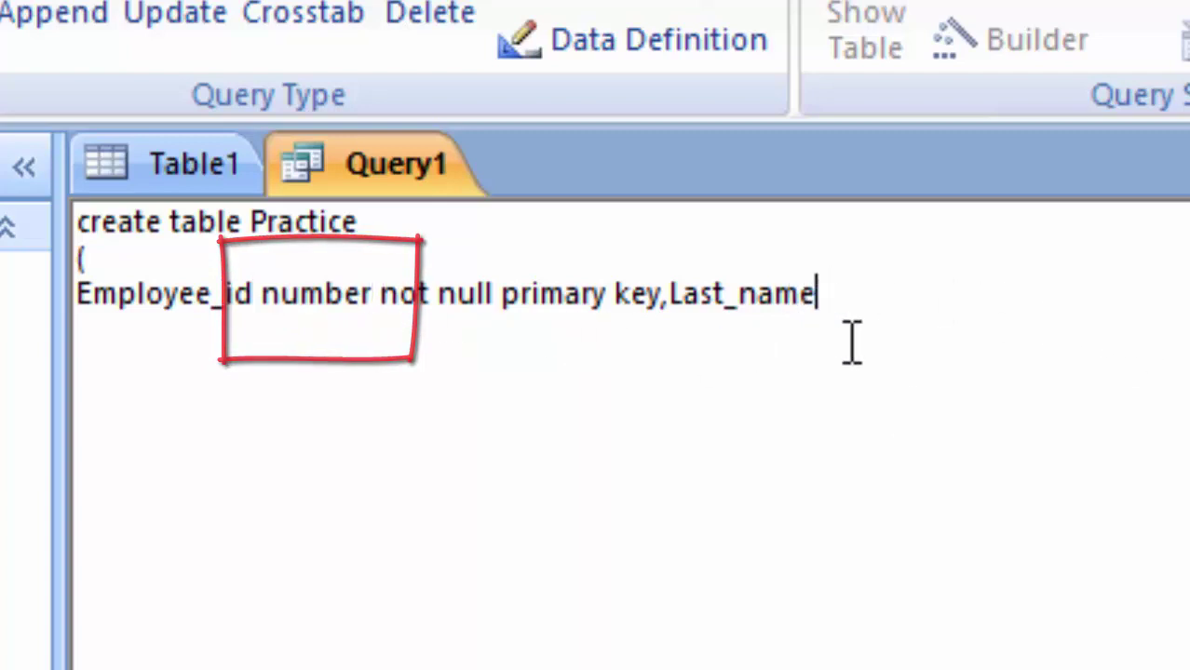
{"action": "type", "text": " va"}
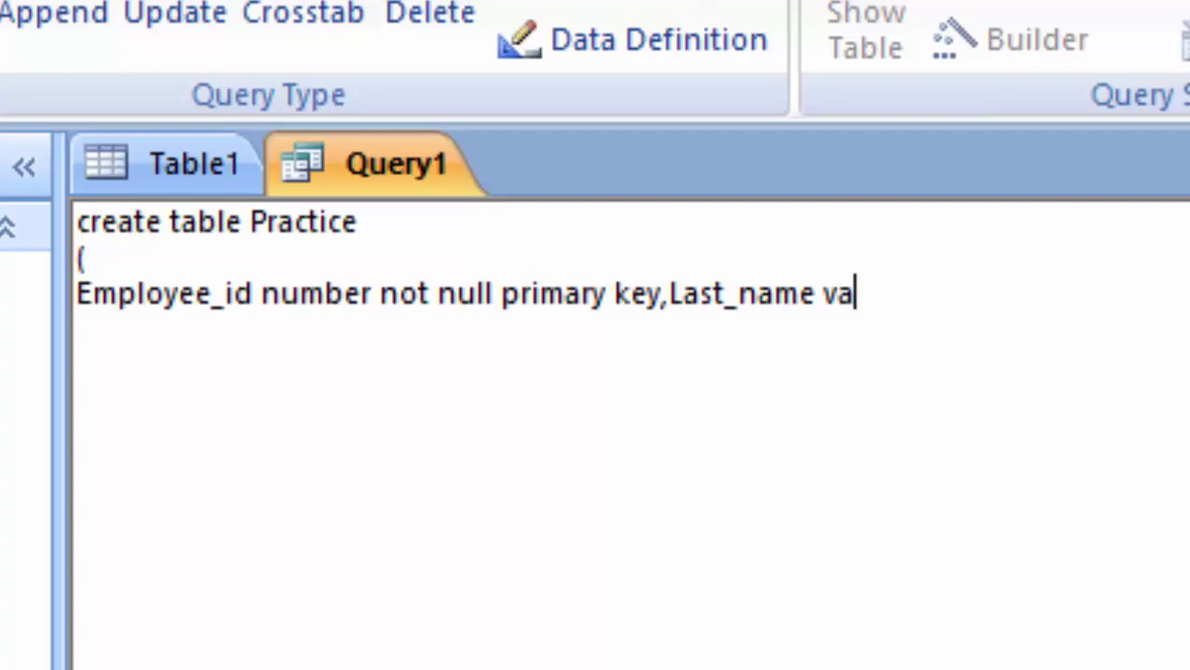
{"action": "type", "text": "rcha"}
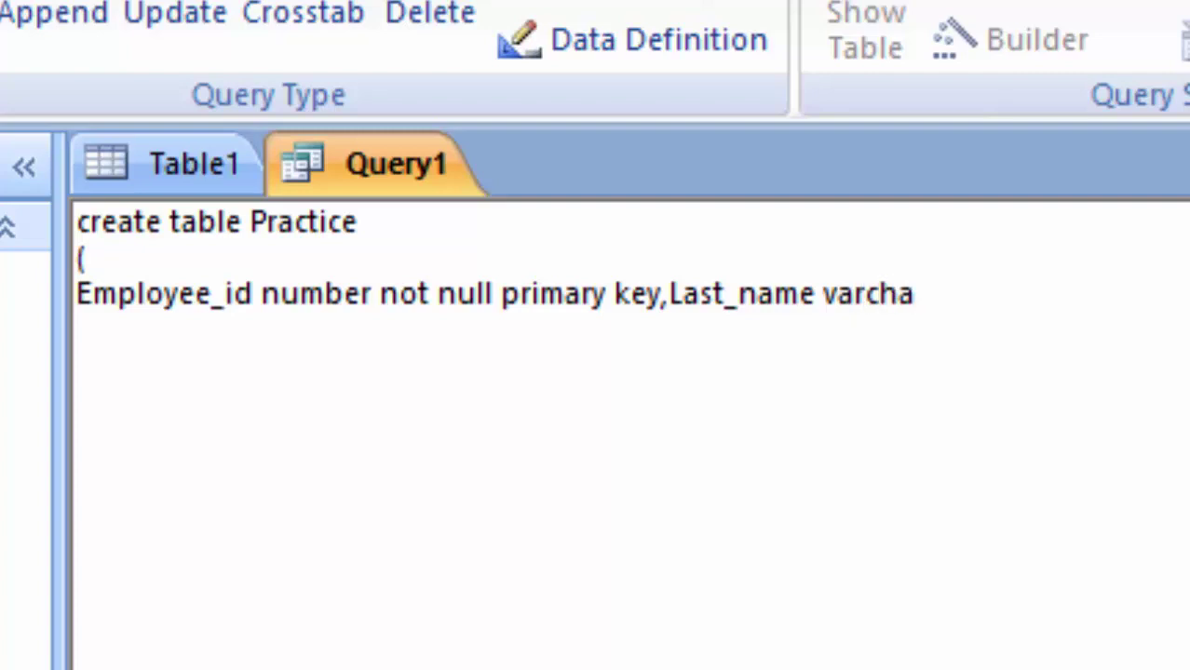
{"action": "type", "text": "r"}
{"action": "type", "text": "(2"}
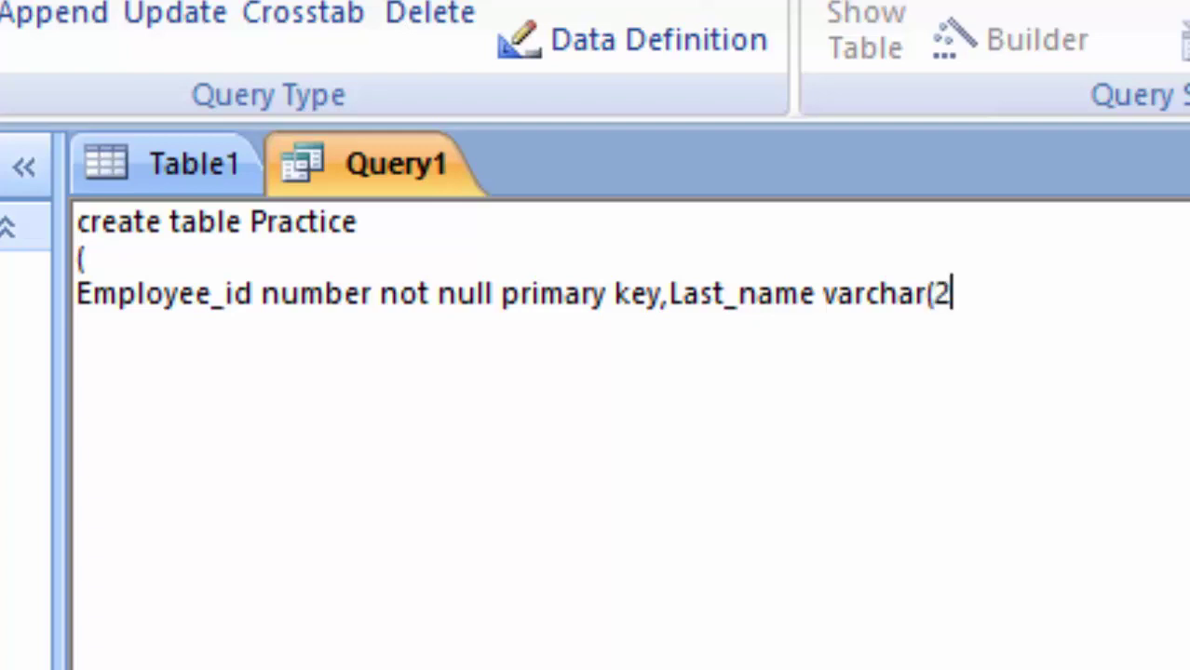
{"action": "type", "text": "0),"}
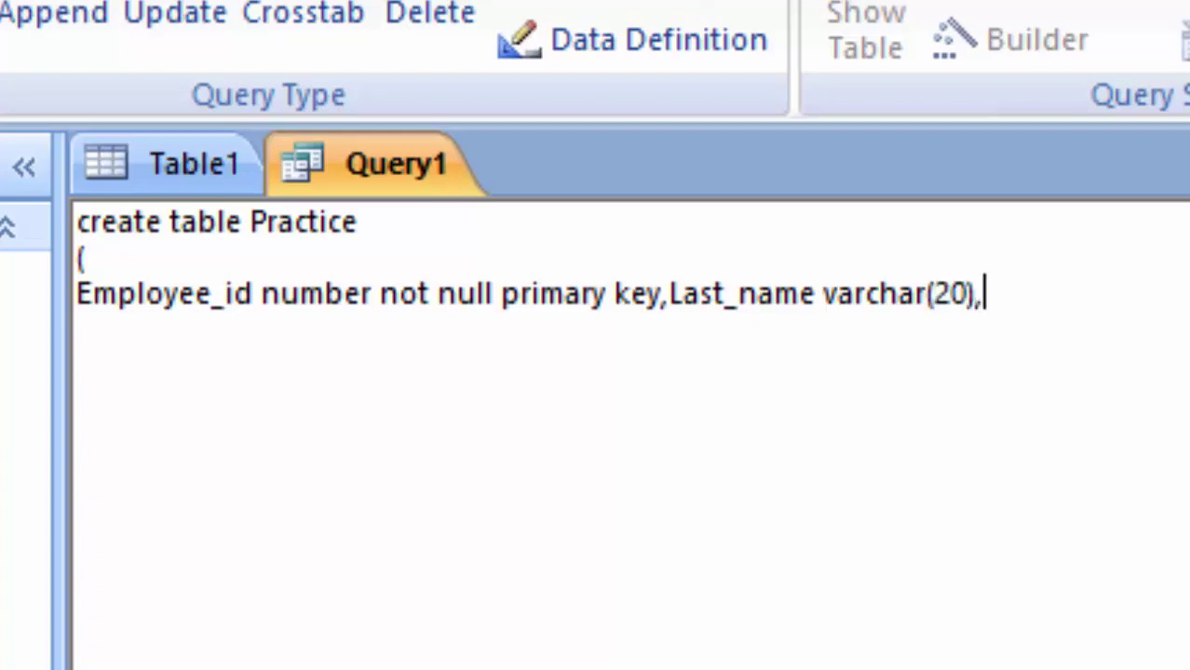
{"action": "type", "text": "F"}
{"action": "type", "text": "i"}
{"action": "type", "text": "rs"}
{"action": "type", "text": "t"}
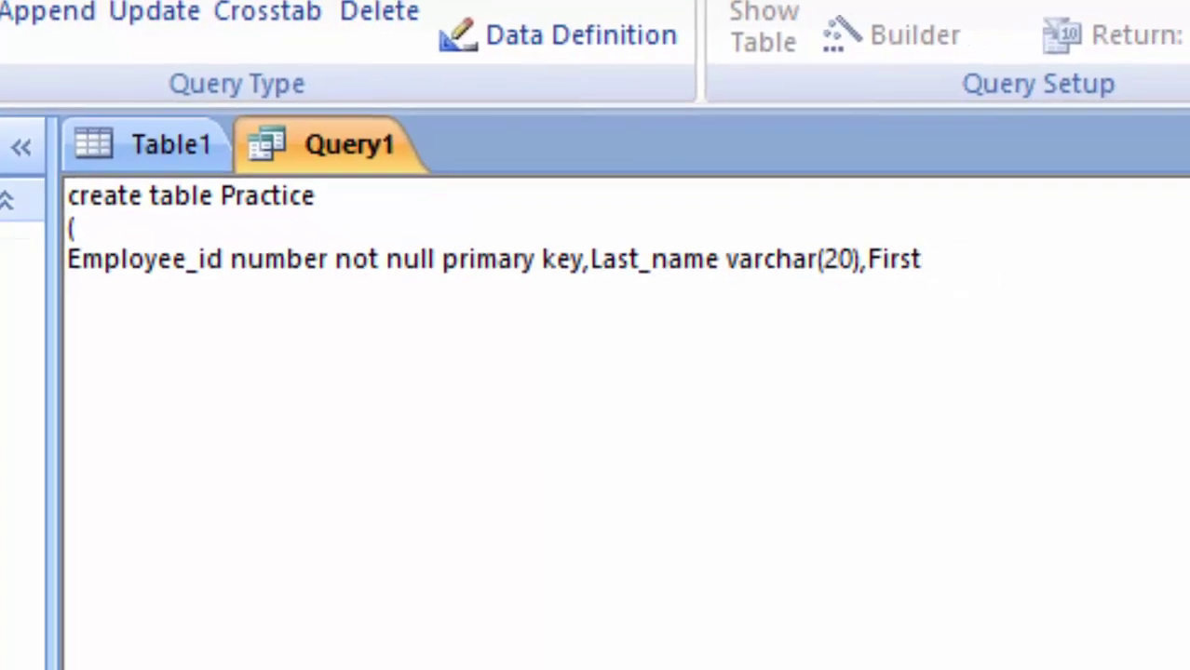
{"action": "type", "text": "_"}
{"action": "type", "text": "name"}
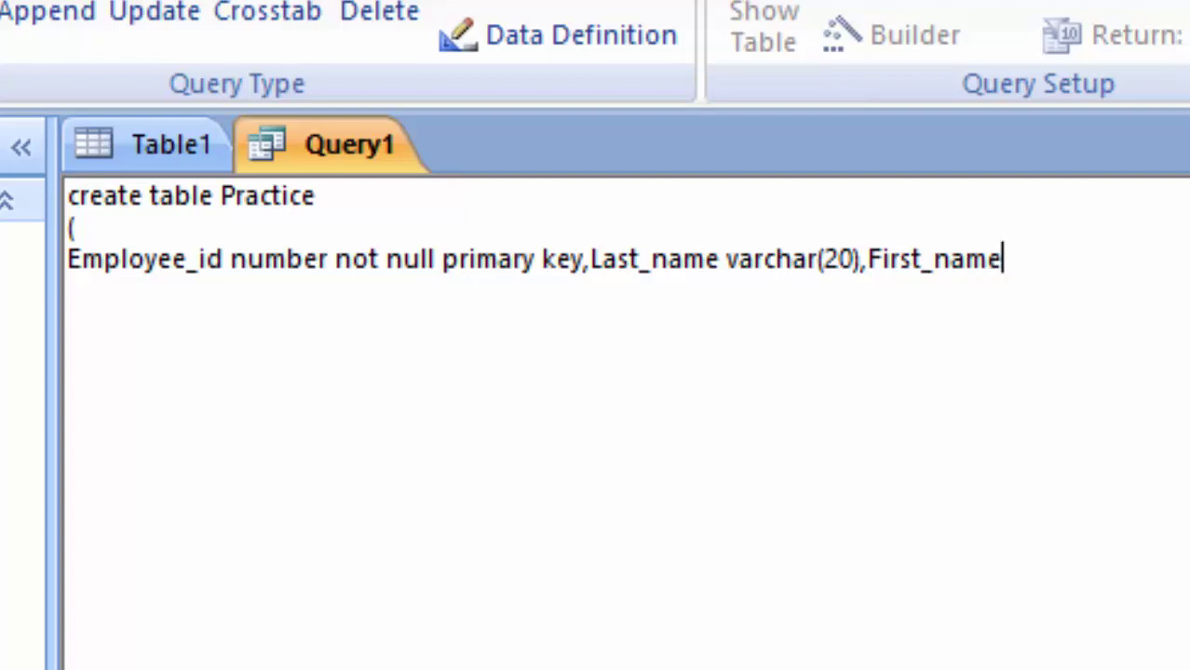
{"action": "type", "text": " va"}
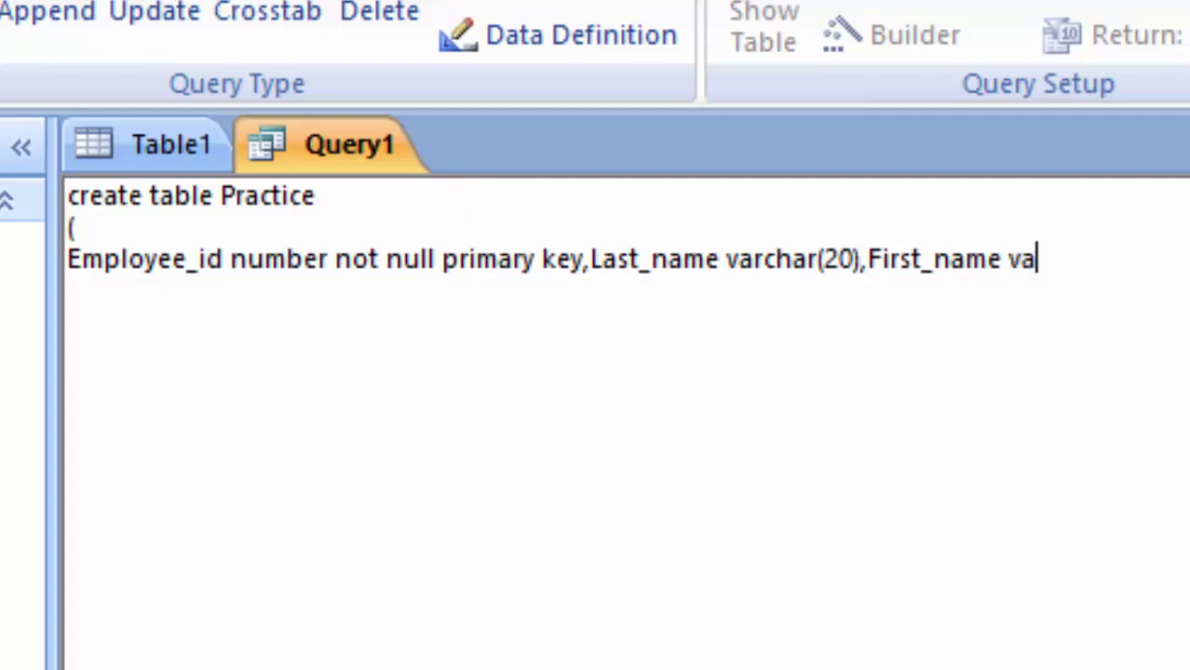
{"action": "type", "text": "rchar"}
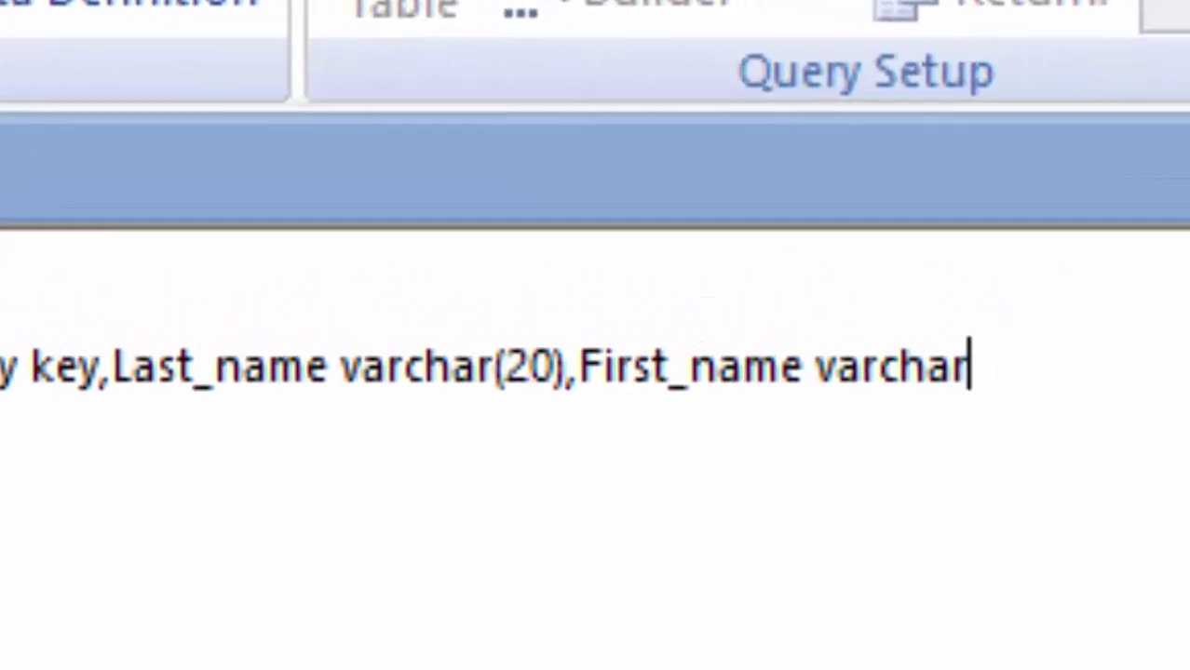
{"action": "type", "text": "(2"}
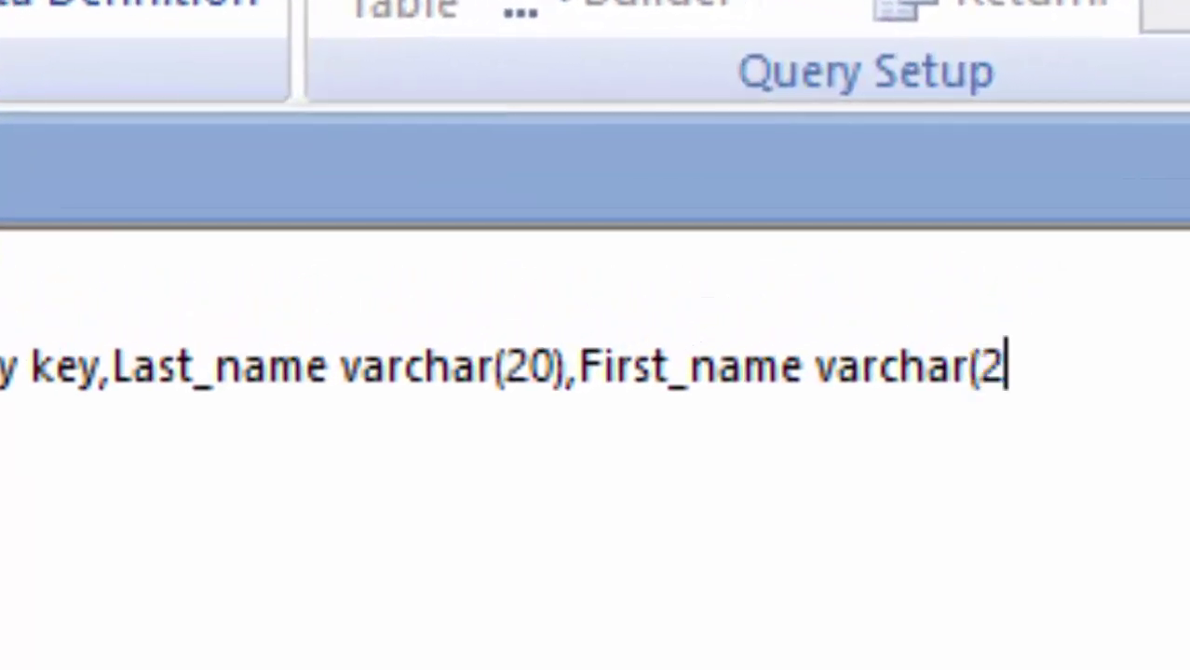
{"action": "type", "text": "0)"}
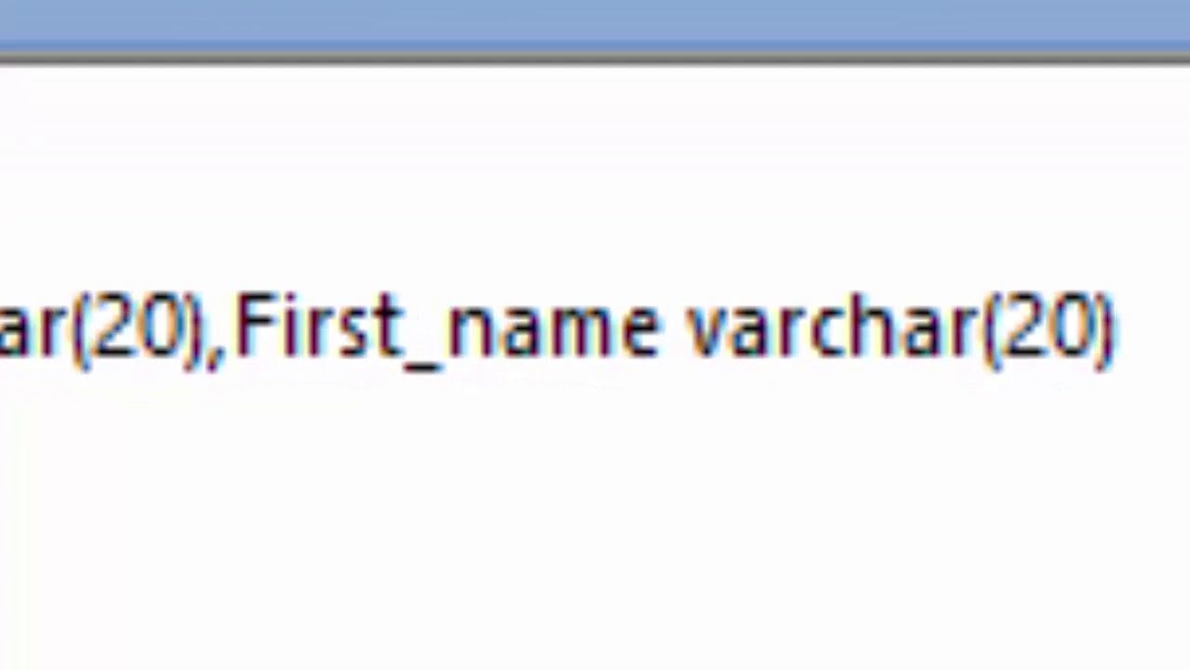
{"action": "type", "text": ","}
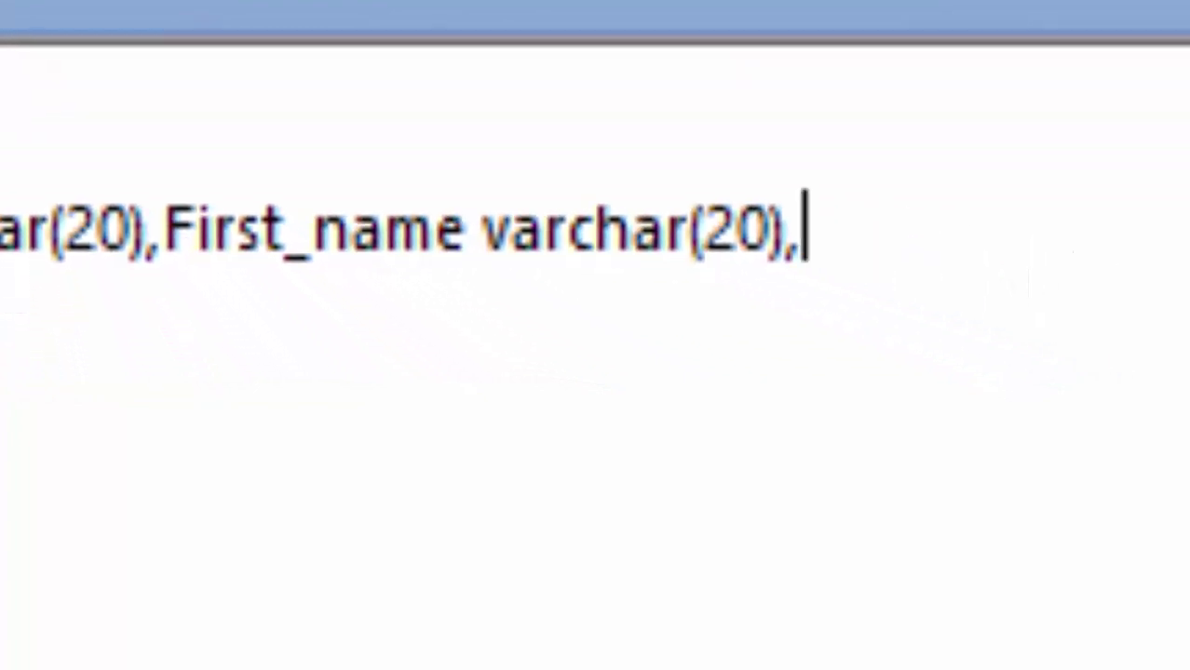
{"action": "type", "text": "B"}
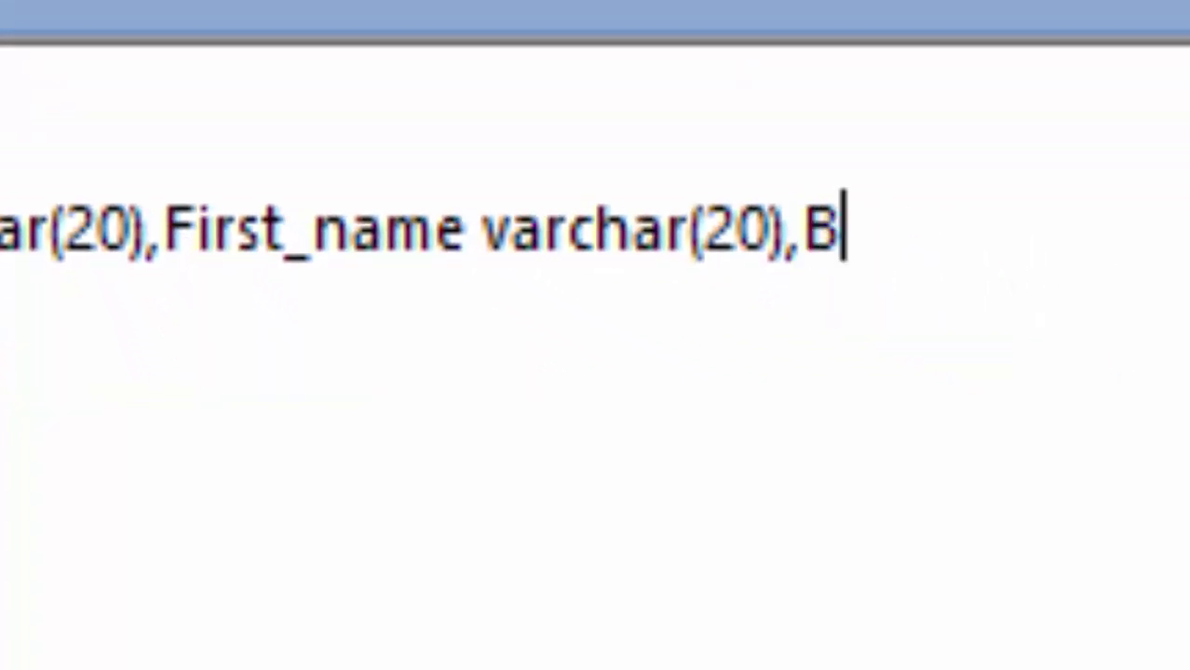
{"action": "type", "text": "irth"}
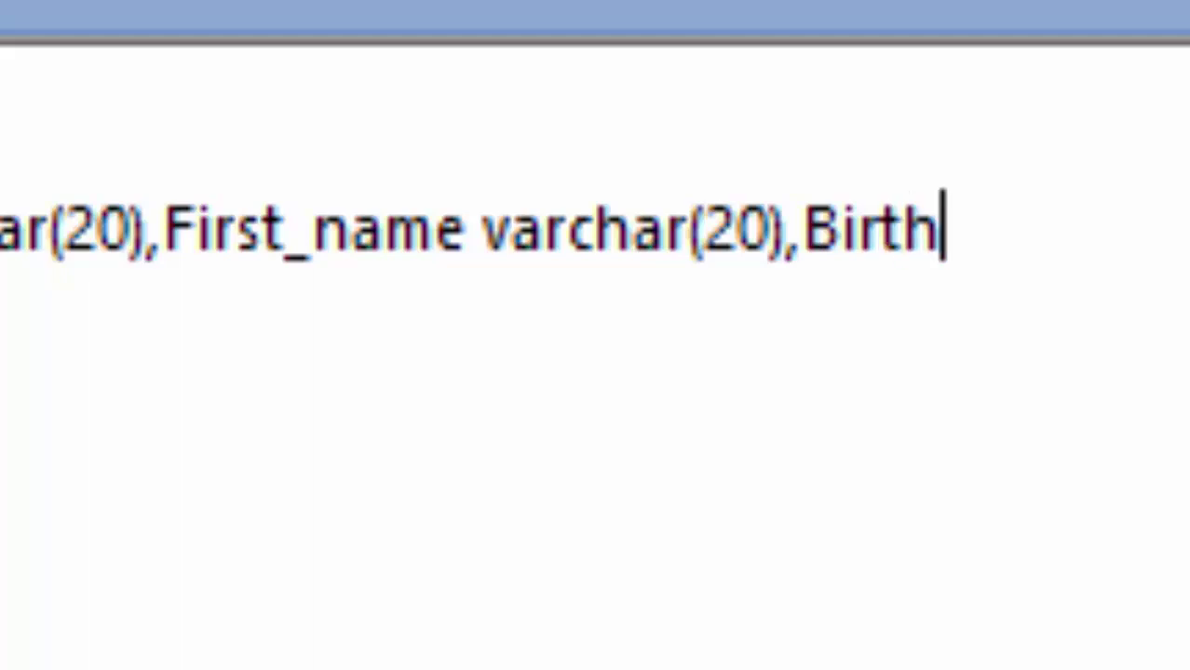
Step: Finish the column definition as 'Birthdate date not null'
{"action": "type", "text": "a"}
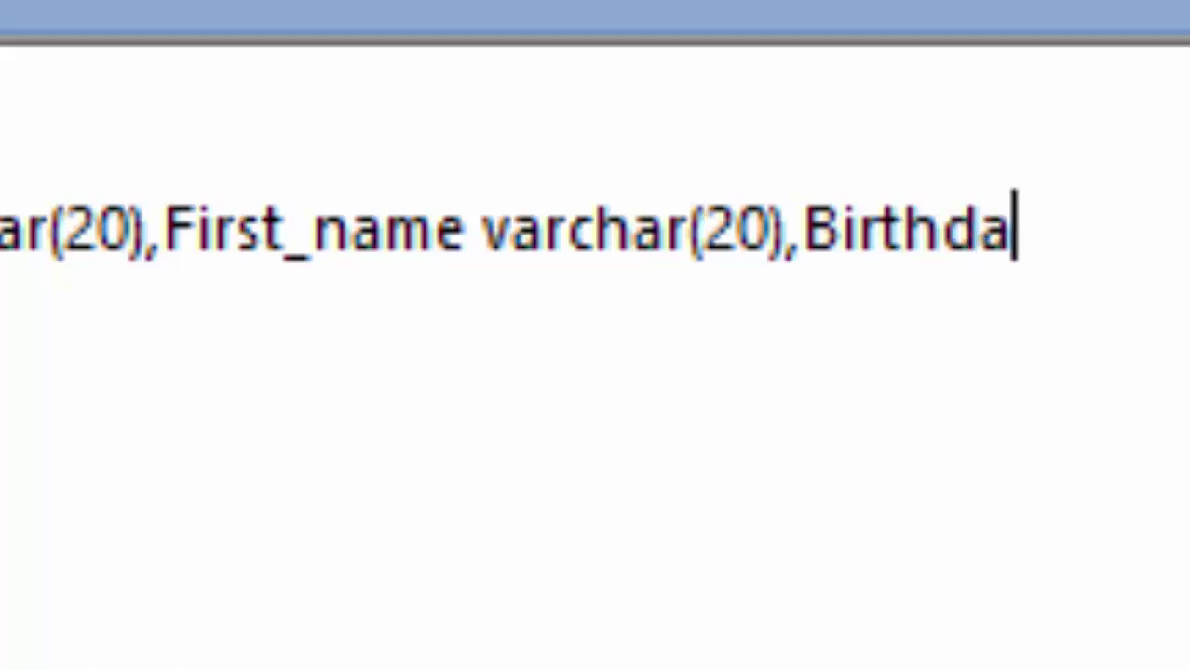
{"action": "type", "text": "te"}
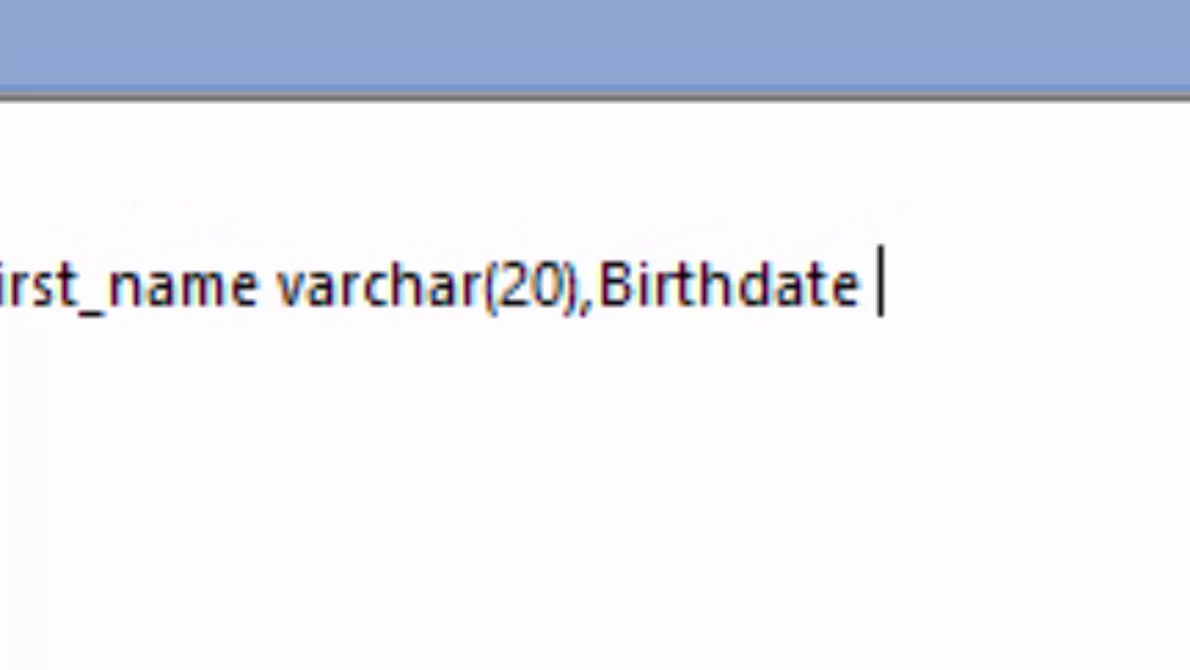
{"action": "type", "text": " date"}
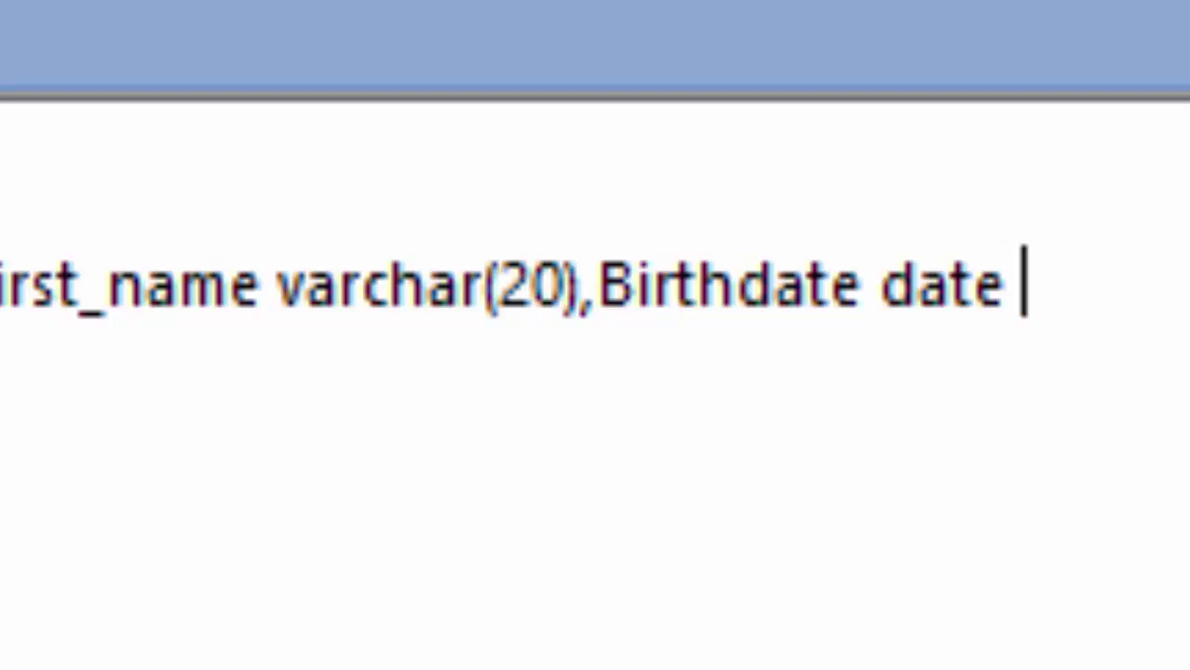
{"action": "type", "text": "not"}
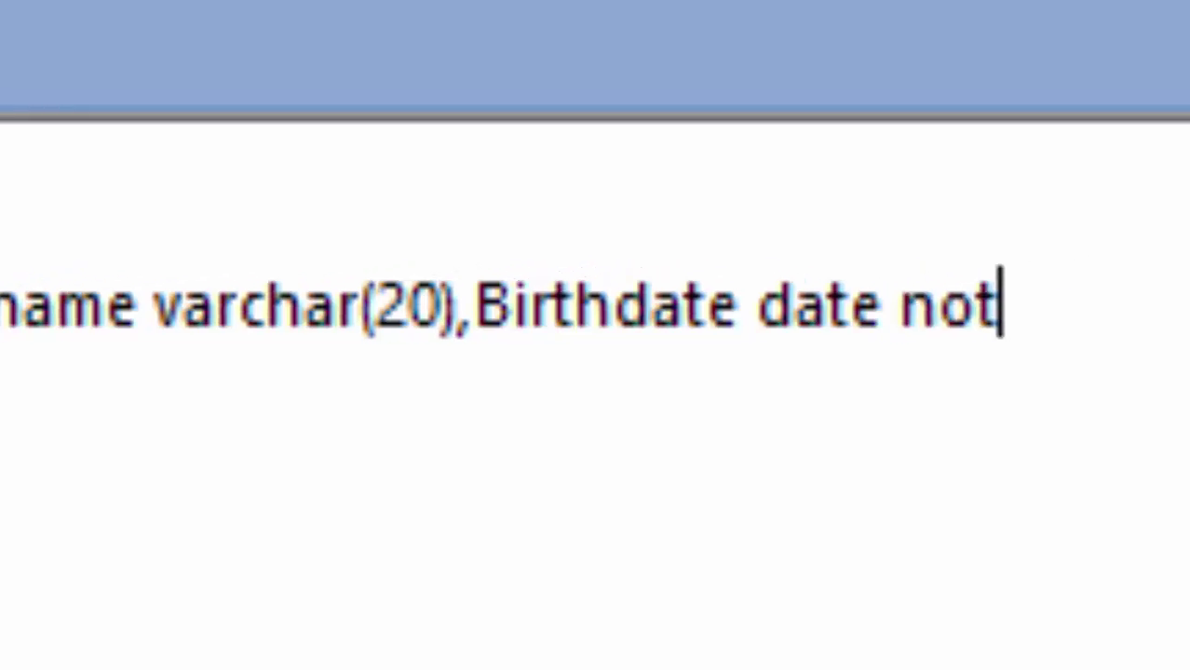
{"action": "type", "text": " null primary k"}
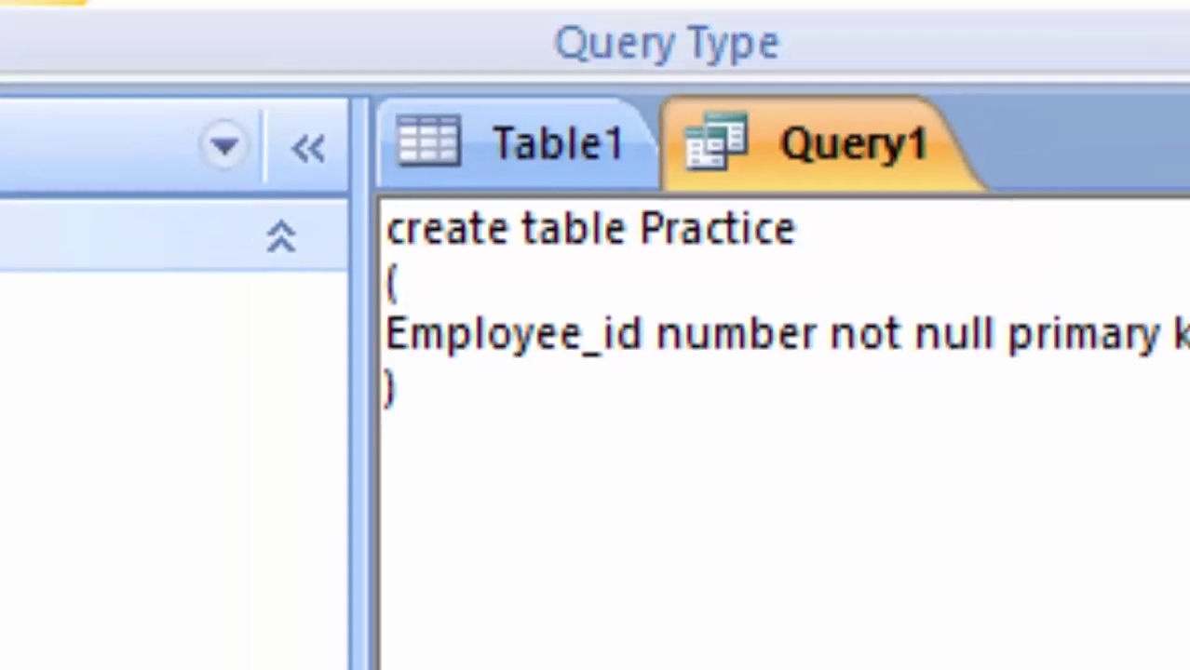
Step: Run the query to create Practice, open the table, and widen the Employee_id column
{"action": "left_click", "coordinate": [140, 191]}
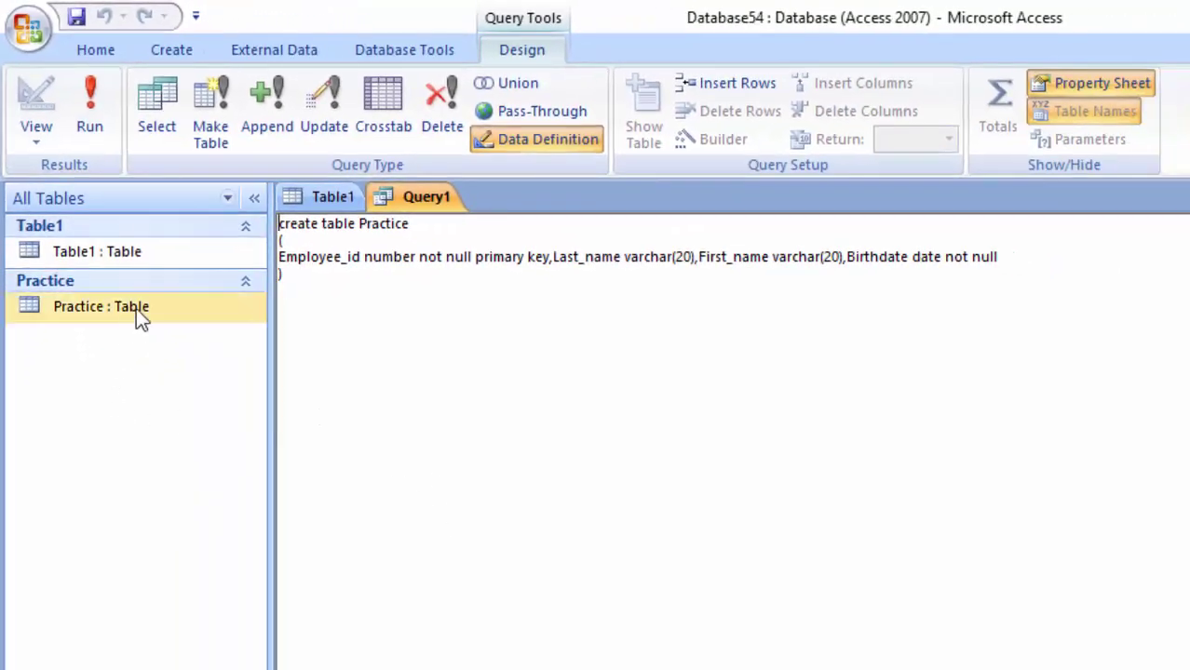
{"action": "double_click", "coordinate": [136, 307]}
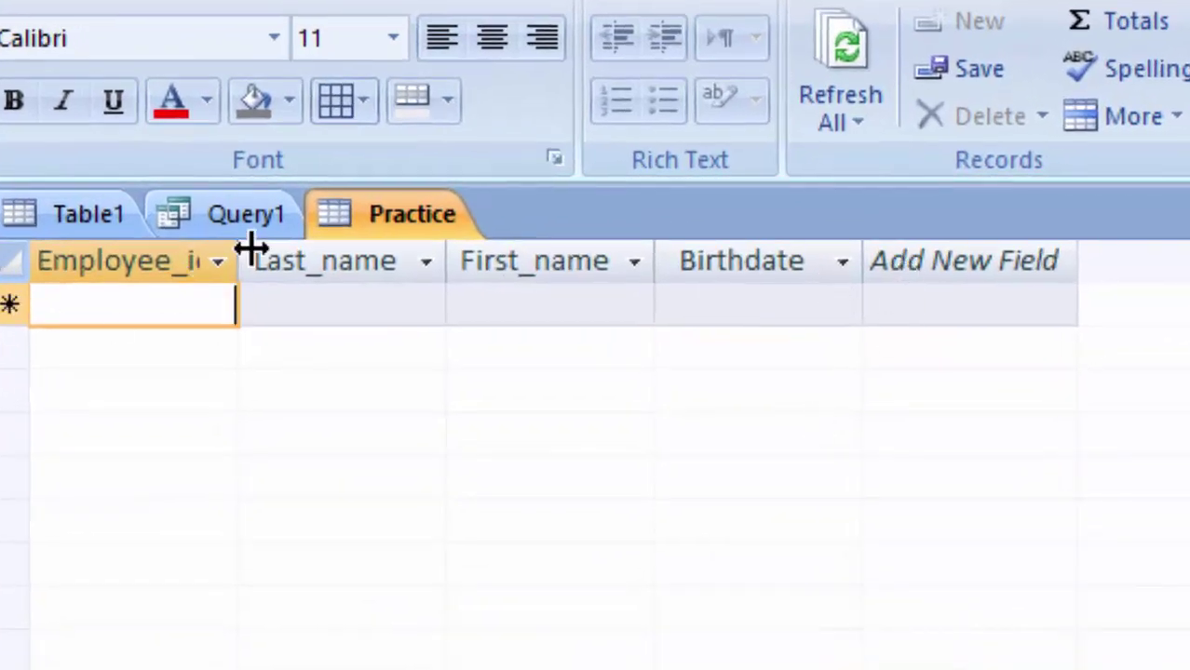
{"action": "double_click", "coordinate": [251, 250]}
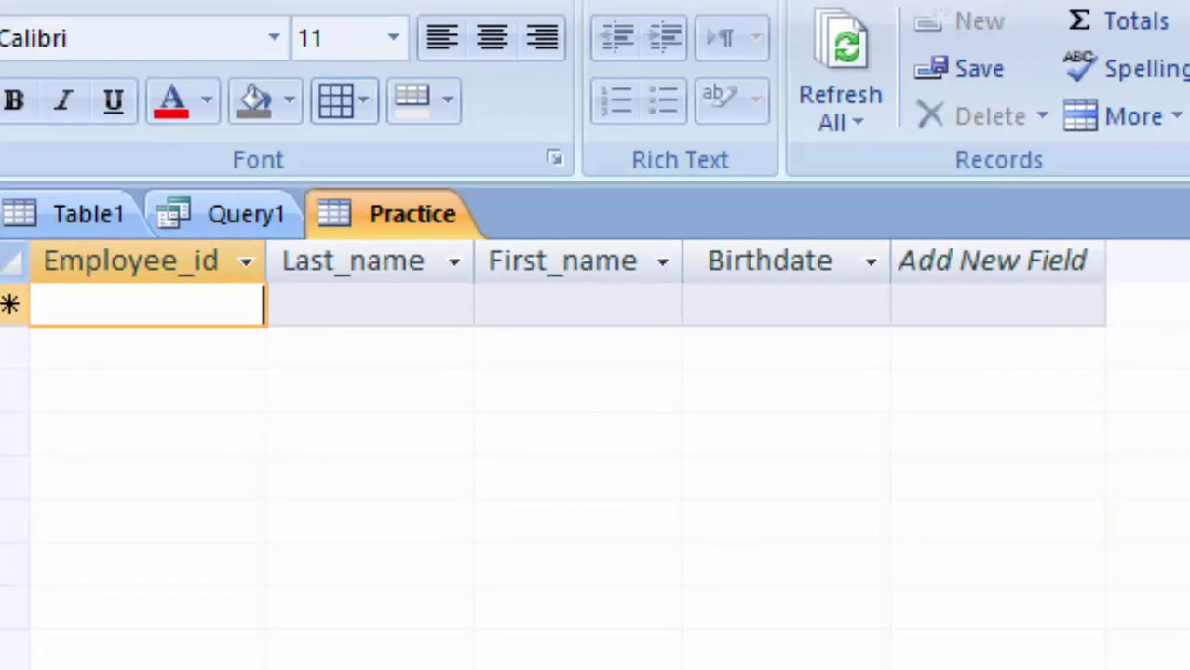
Step: Enter record 1: Employee_id 1, the employee's last and first names, Birthdate 01-Jan-98
{"action": "type", "text": "1"}
{"action": "key", "text": "Tab"}
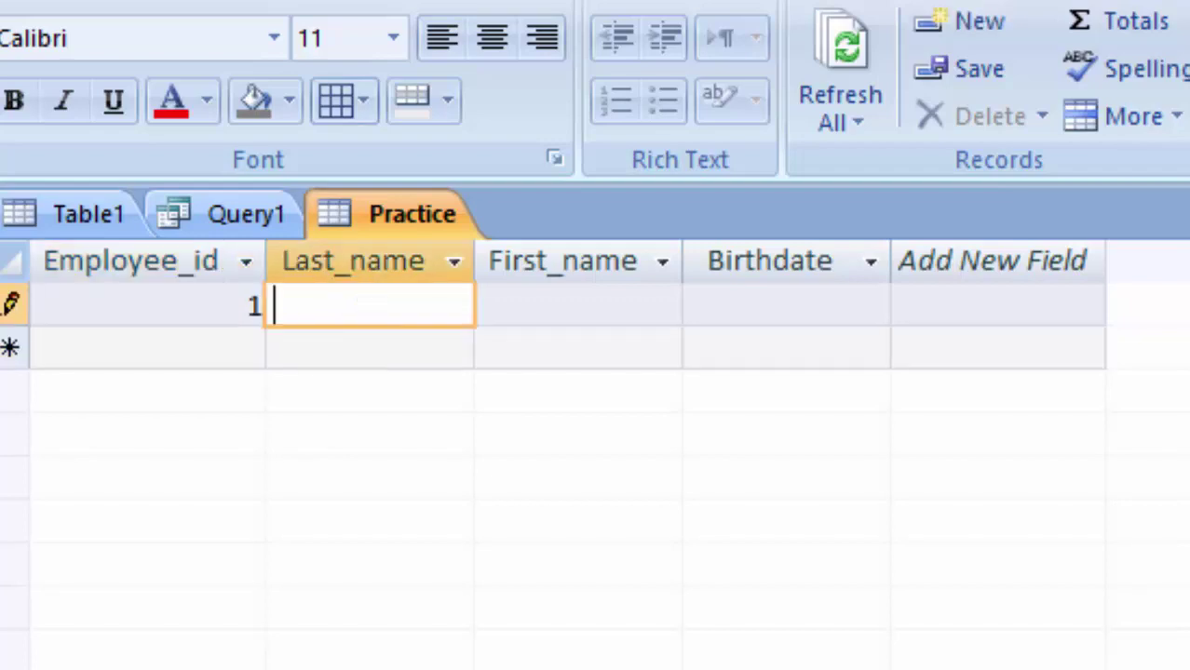
{"action": "type", "text": "Si"}
{"action": "type", "text": "ngh"}
{"action": "key", "text": "Tab"}
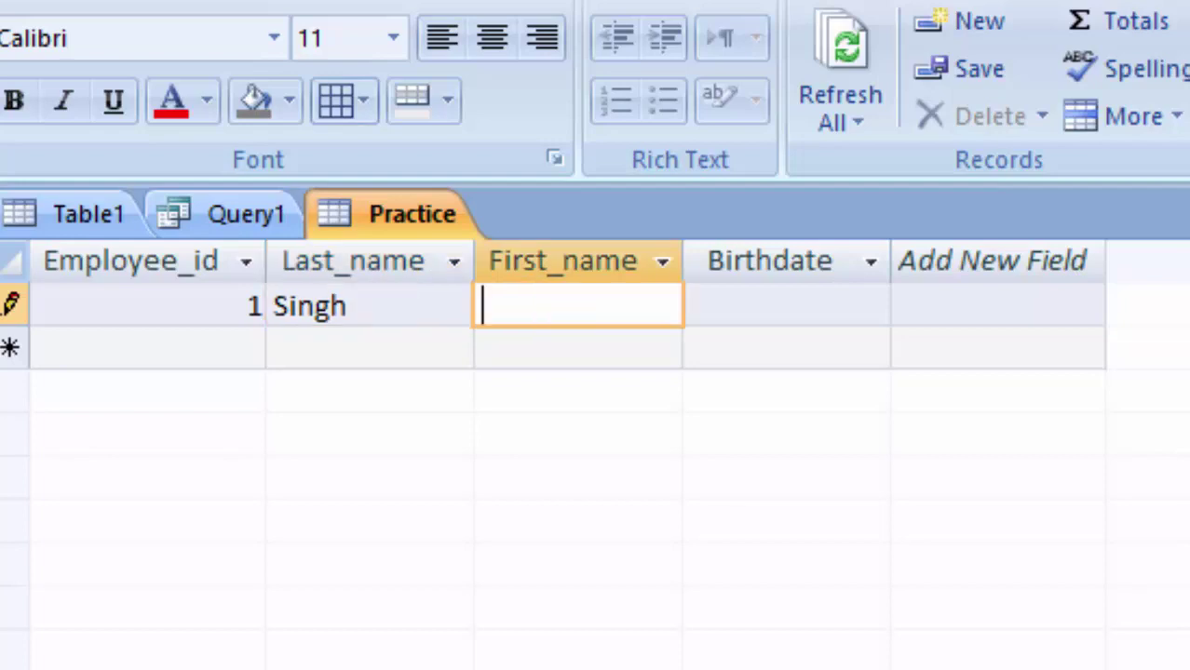
{"action": "type", "text": "Su"}
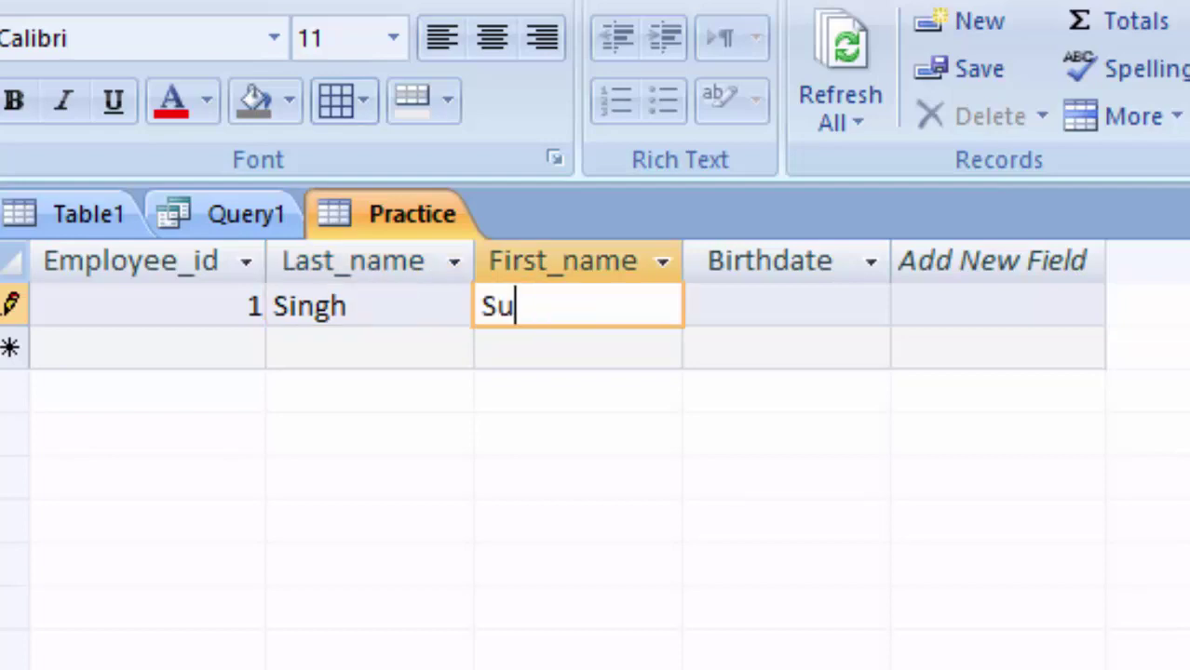
{"action": "type", "text": "raj"}
{"action": "key", "text": "Tab"}
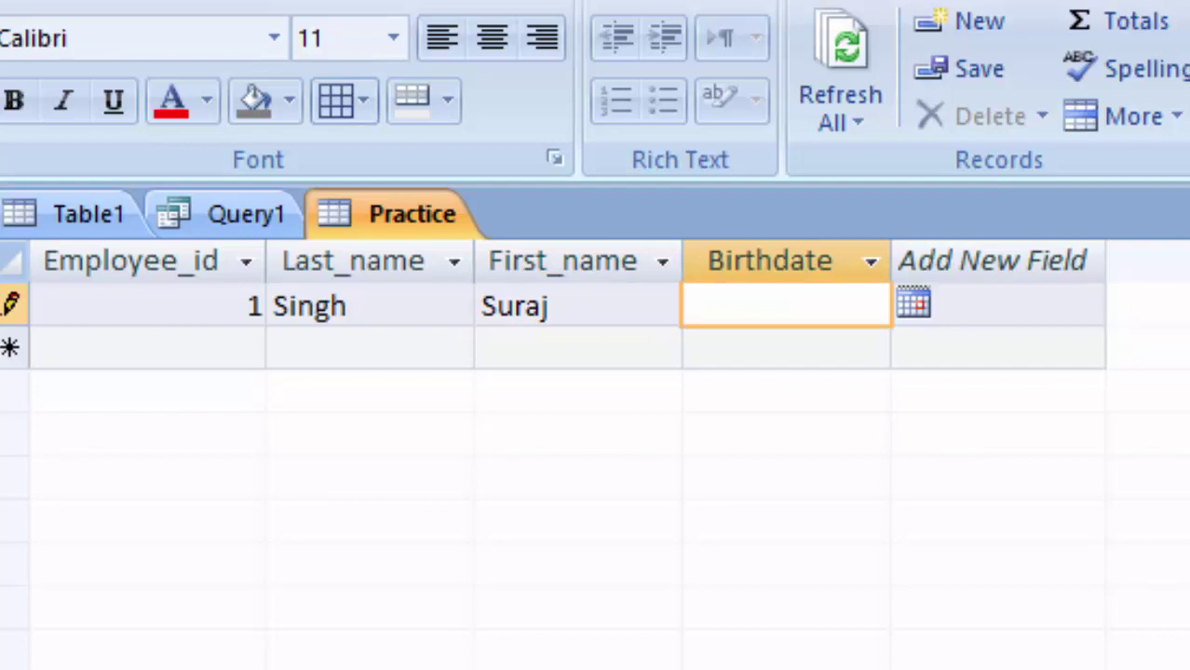
{"action": "left_click", "coordinate": [915, 307]}
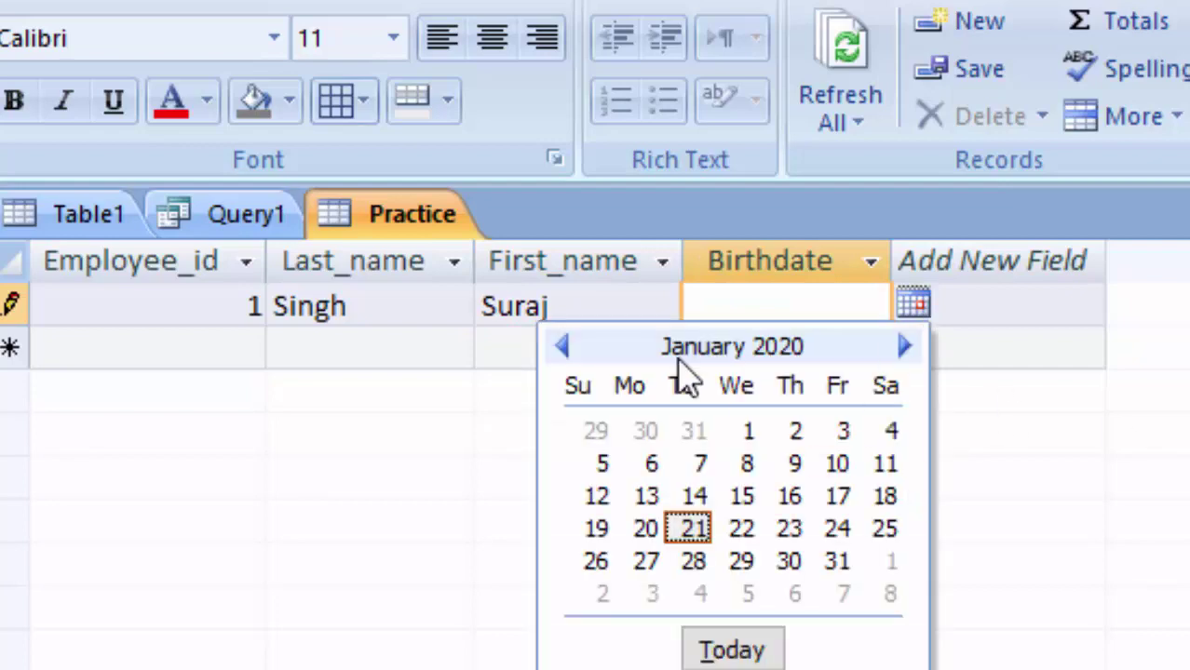
{"action": "left_click", "coordinate": [747, 430]}
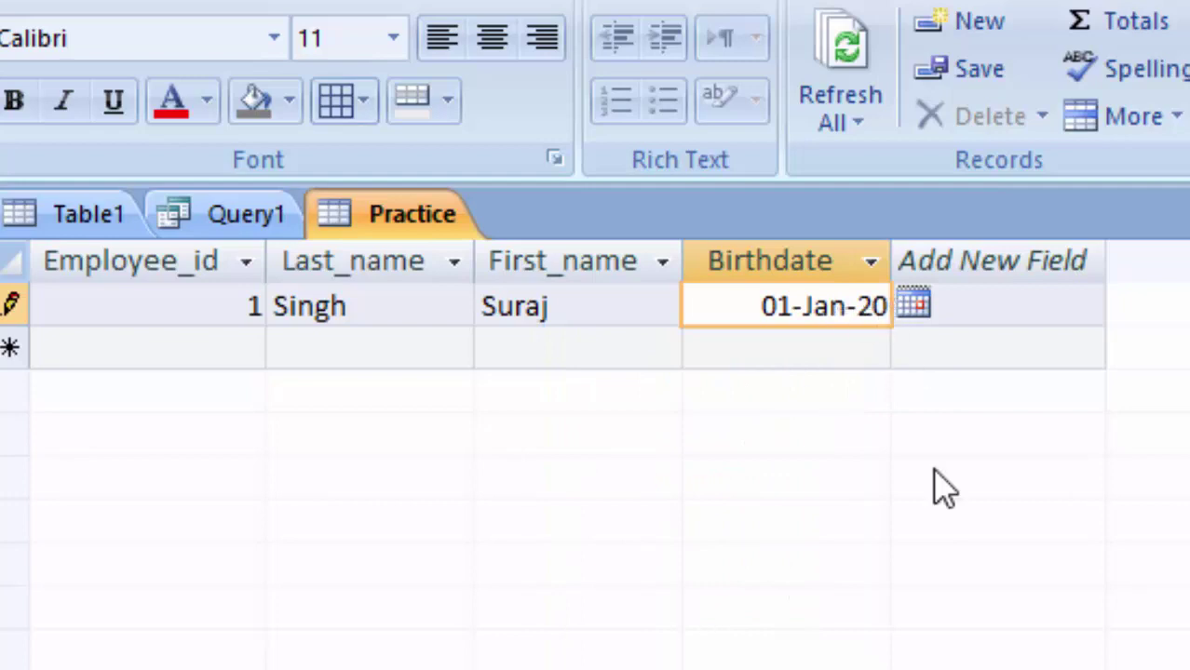
{"action": "key", "text": "BackSpace"}
{"action": "key", "text": "BackSpace"}
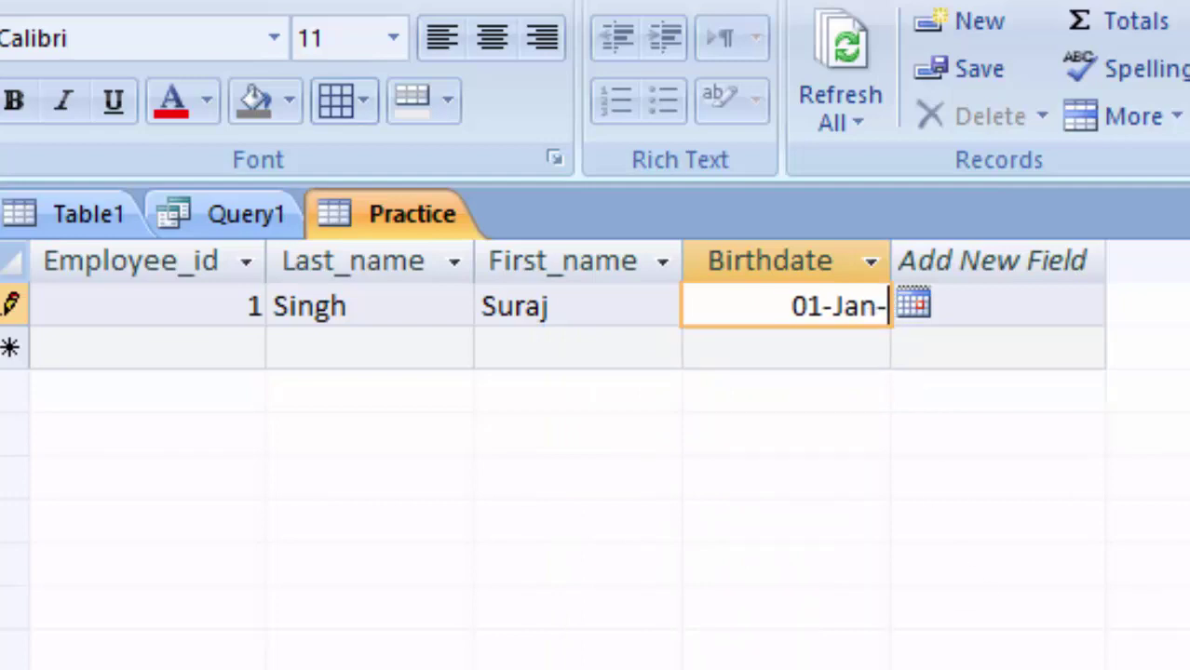
{"action": "type", "text": "1998"}
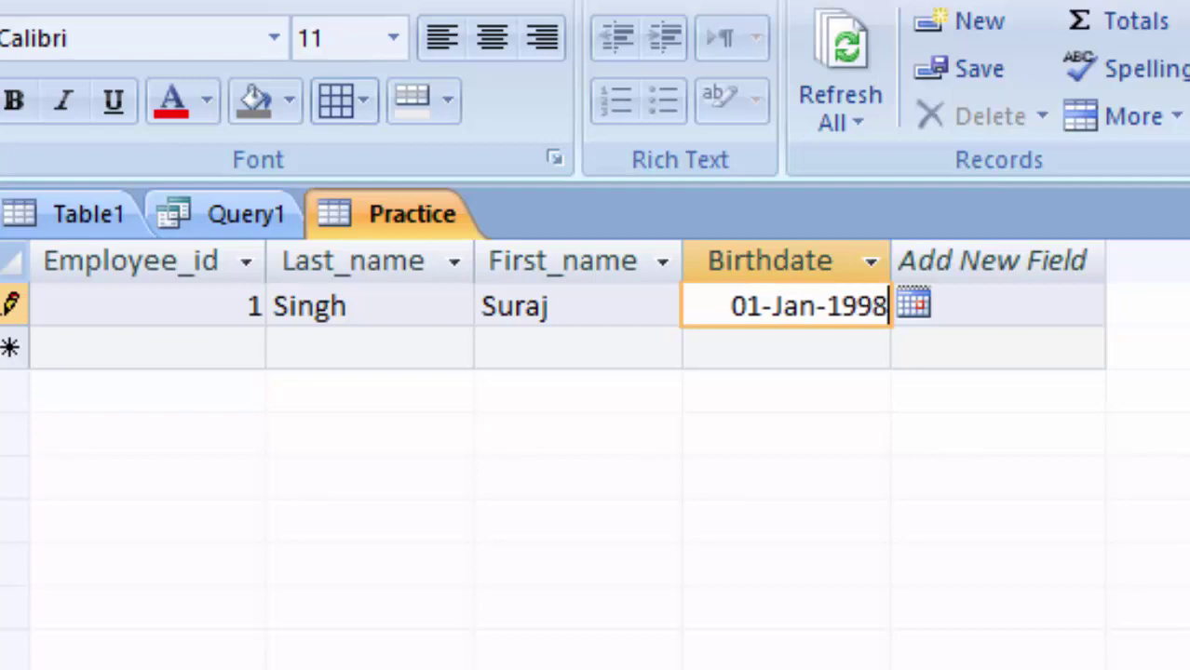
{"action": "left_click", "coordinate": [146, 342]}
Step: Enter Employee_id 2 with the second employee's last and first names
{"action": "type", "text": "2"}
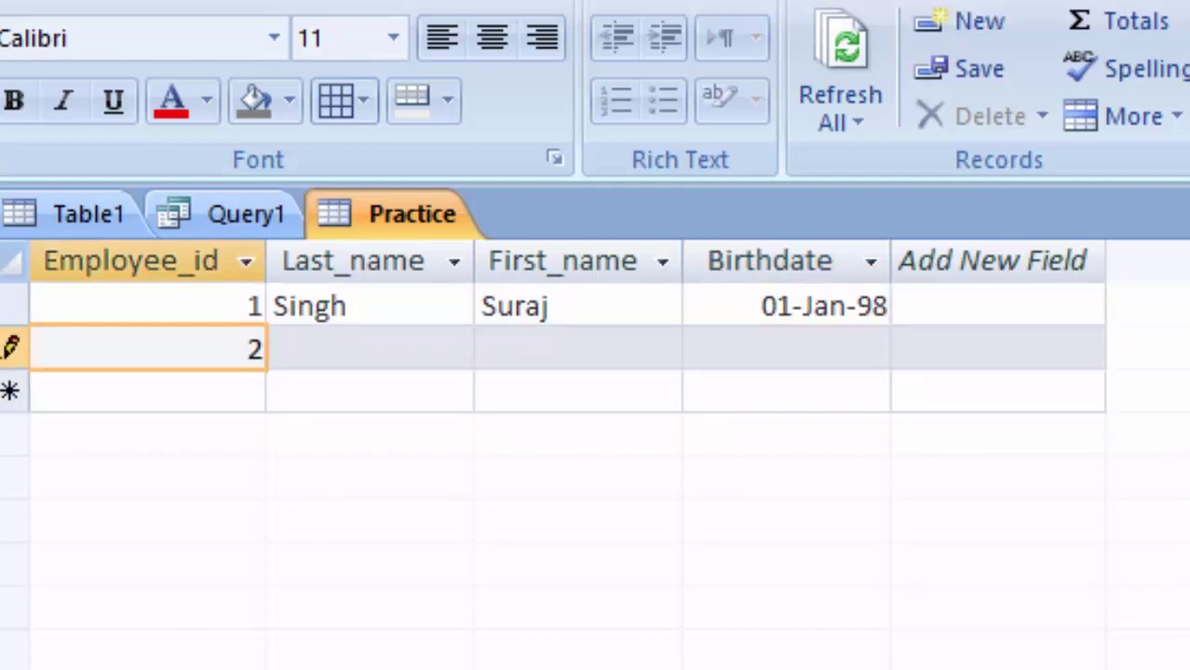
{"action": "key", "text": "Tab"}
{"action": "type", "text": "Ti"}
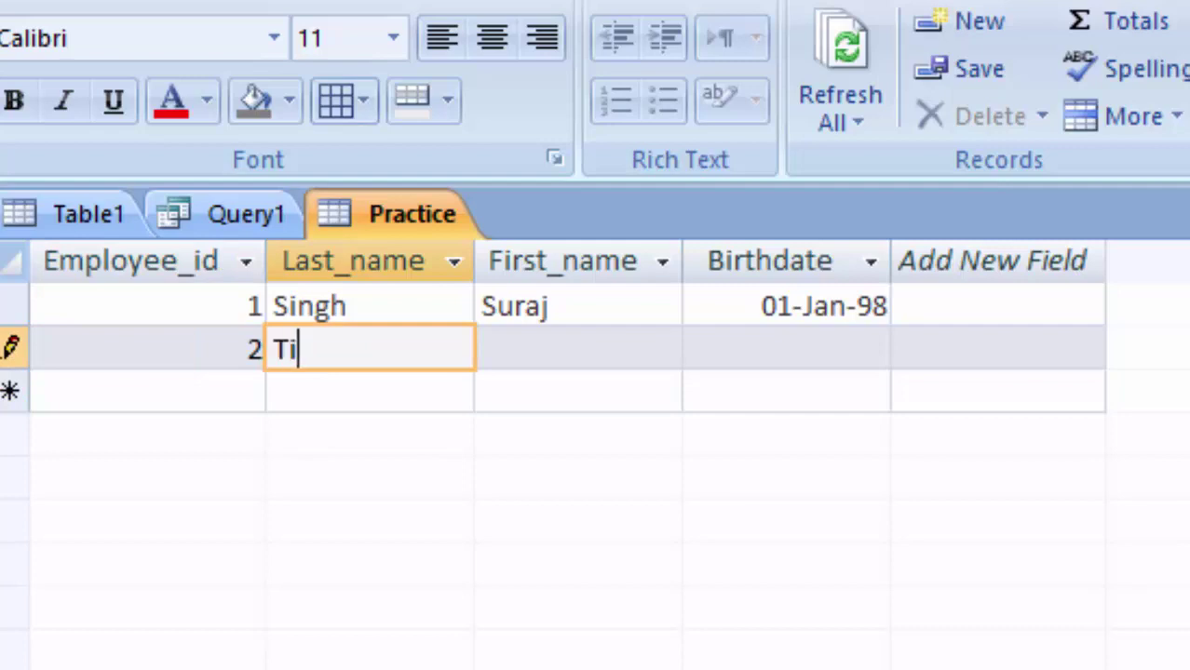
{"action": "type", "text": "wari"}
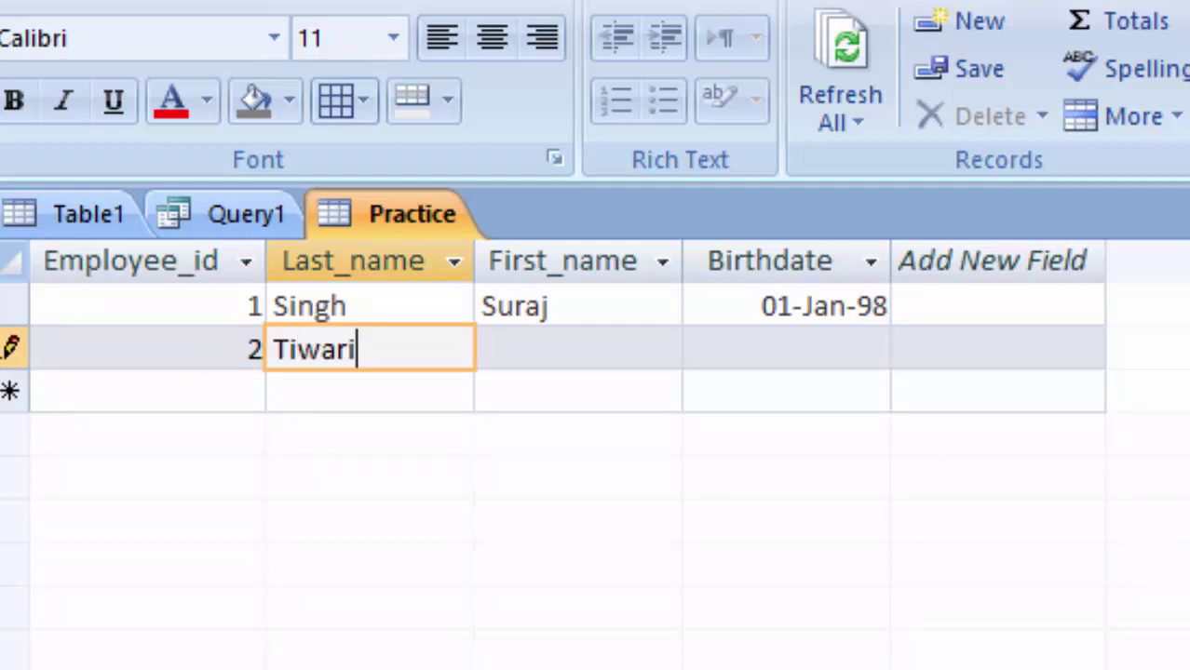
{"action": "key", "text": "Tab"}
{"action": "type", "text": "R"}
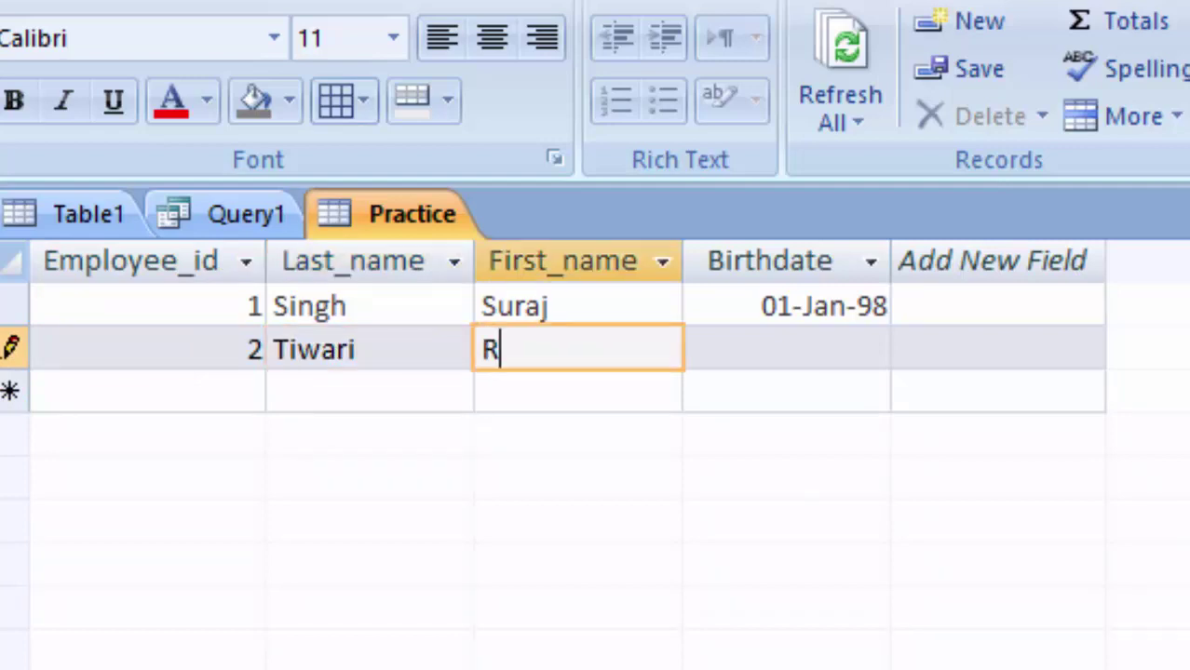
{"action": "type", "text": "am"}
{"action": "key", "text": "Tab"}
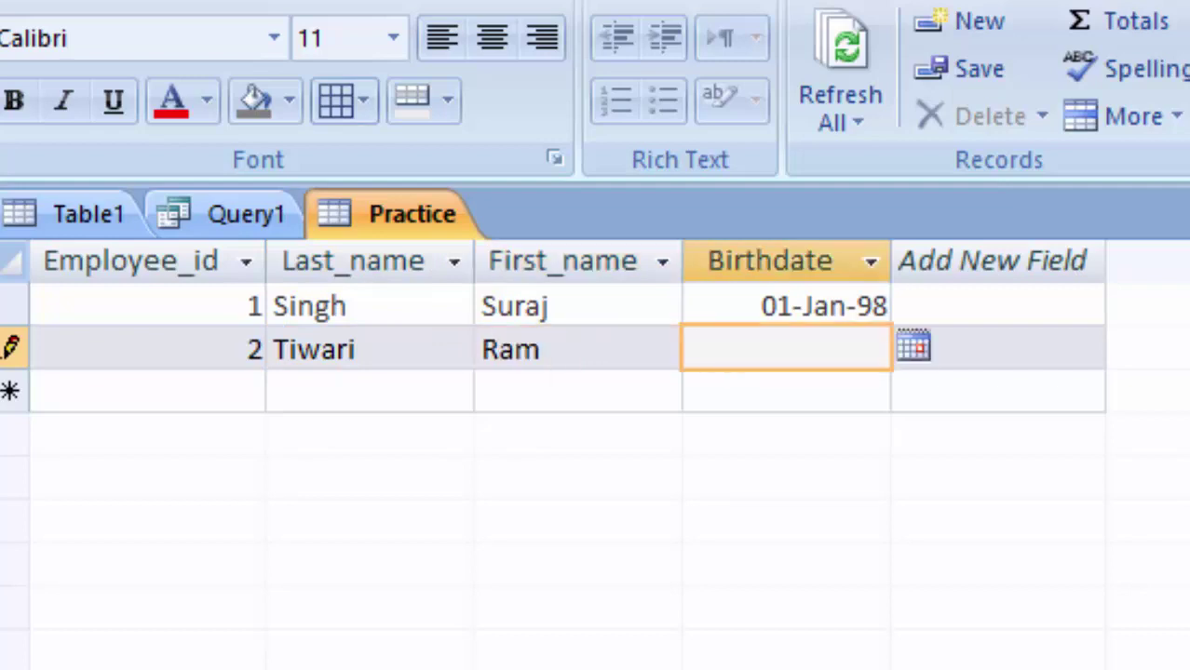
Step: Set record 2's Birthdate to 05-Nov-90 with the date picker and save the row
{"action": "left_click", "coordinate": [914, 353]}
{"action": "left_click", "coordinate": [564, 390]}
{"action": "left_click", "coordinate": [564, 390]}
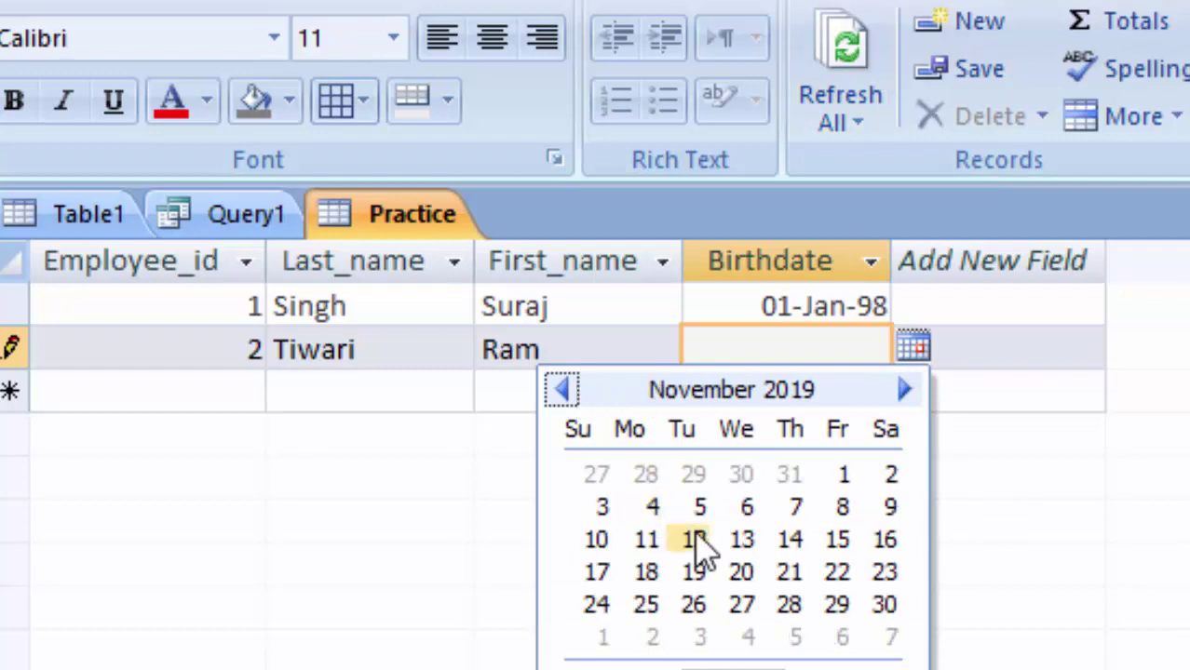
{"action": "left_click", "coordinate": [700, 509]}
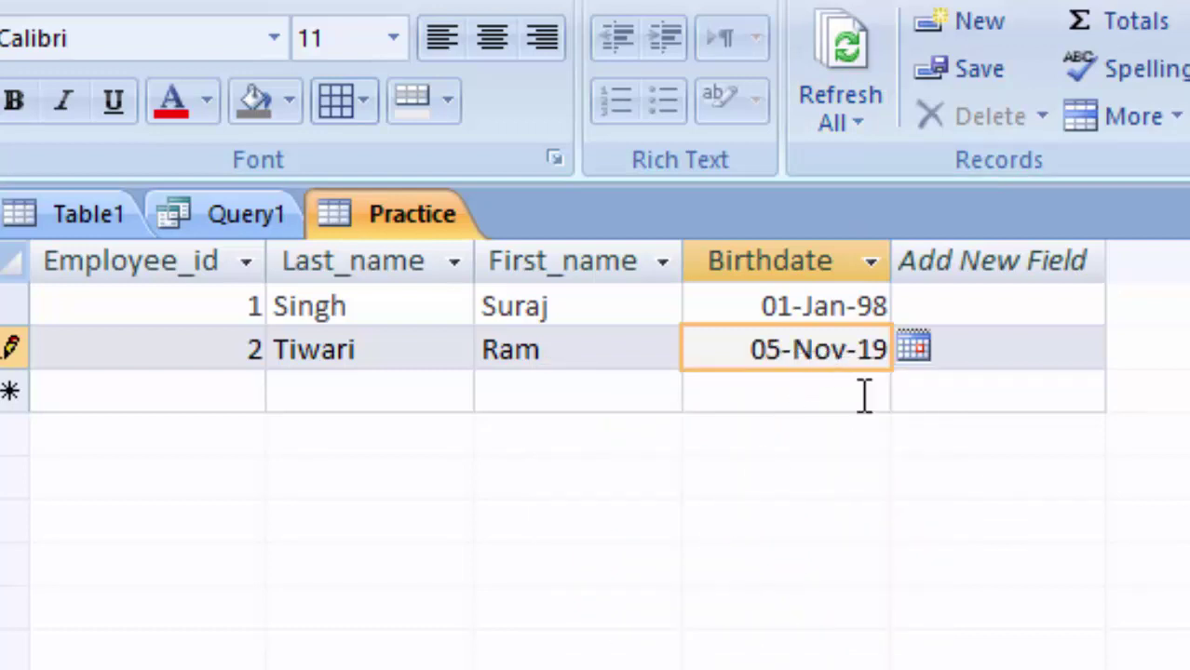
{"action": "key", "text": "BackSpace"}
{"action": "key", "text": "BackSpace"}
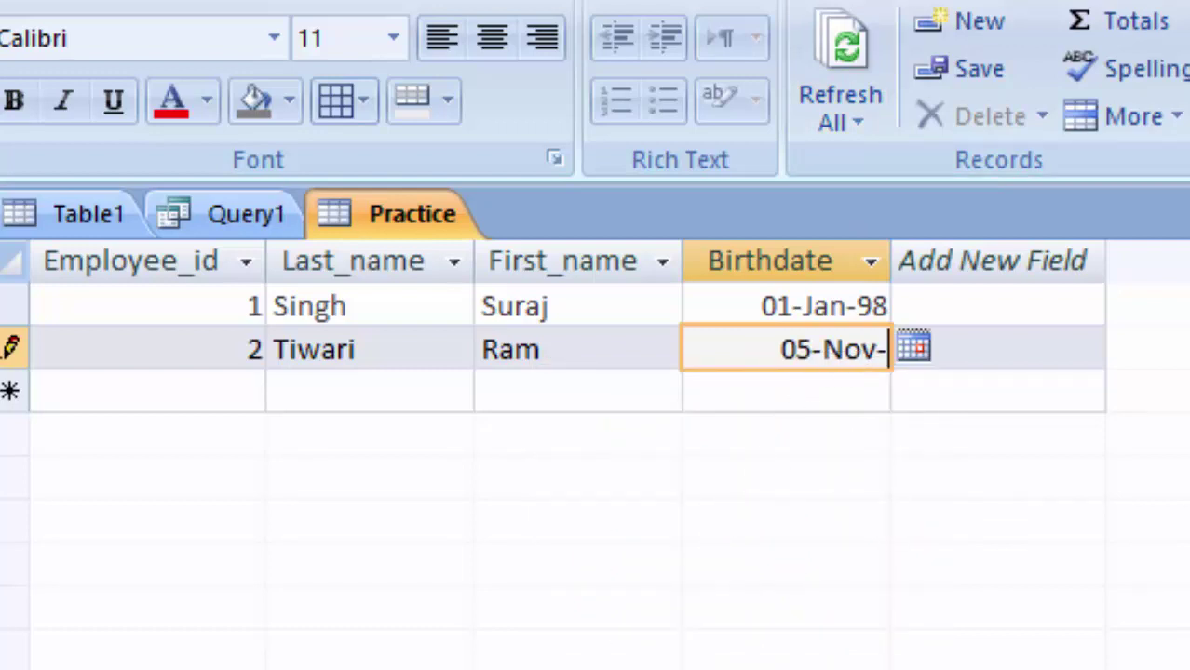
{"action": "type", "text": "199"}
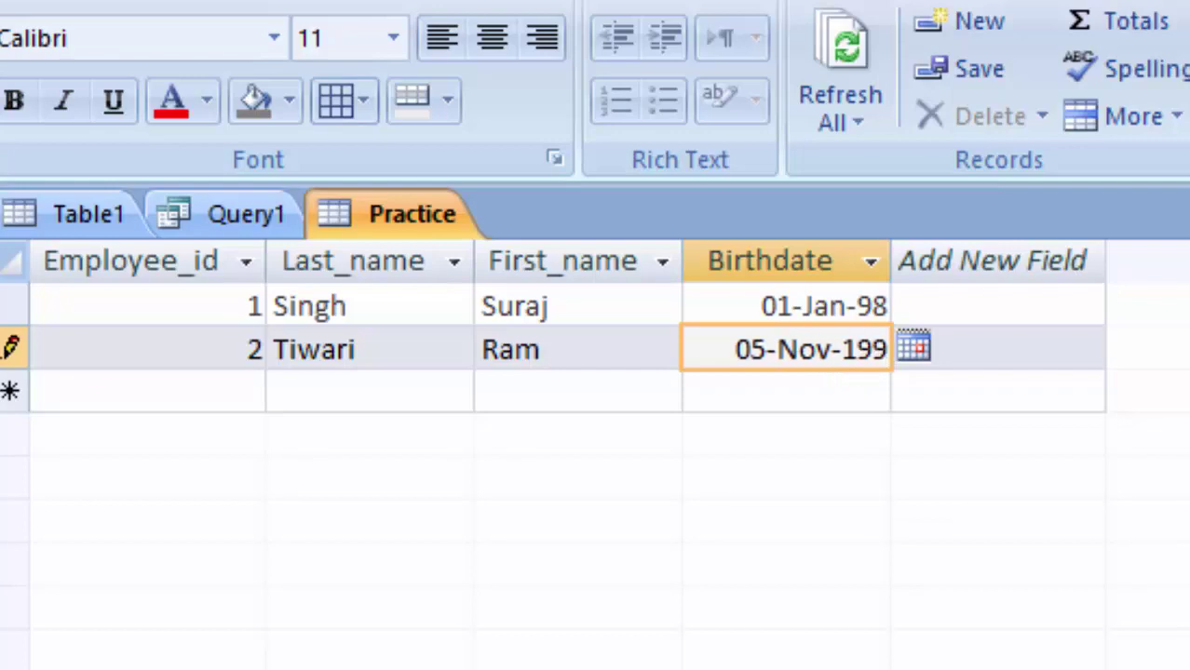
{"action": "type", "text": "0"}
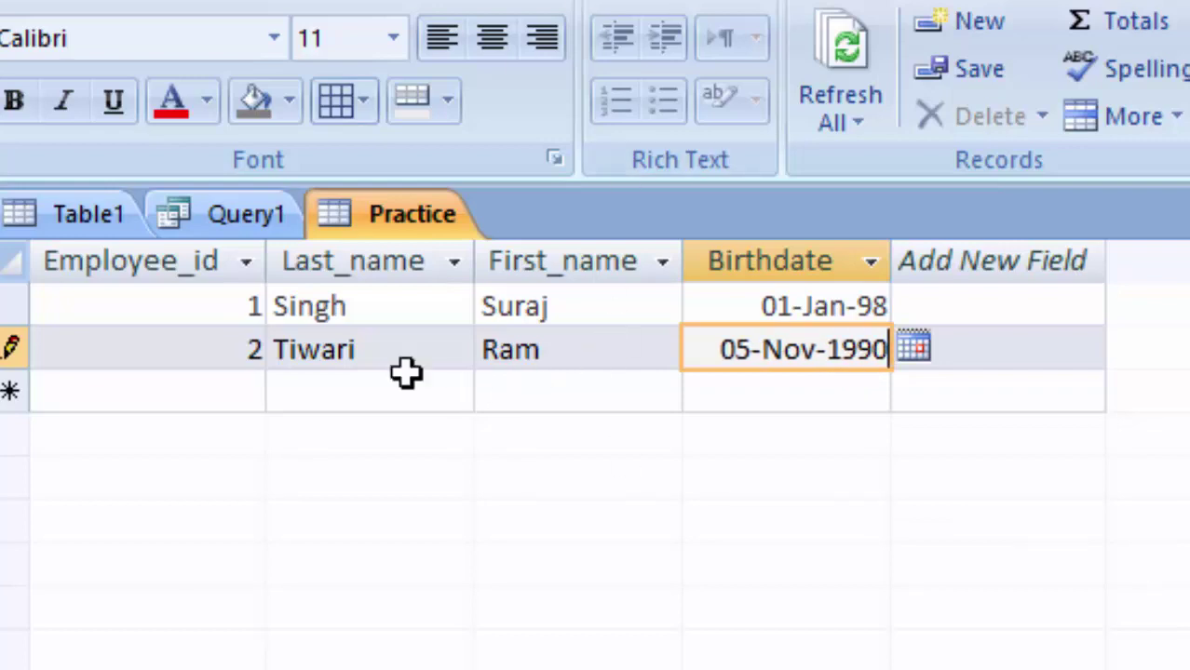
{"action": "left_click", "coordinate": [246, 385]}
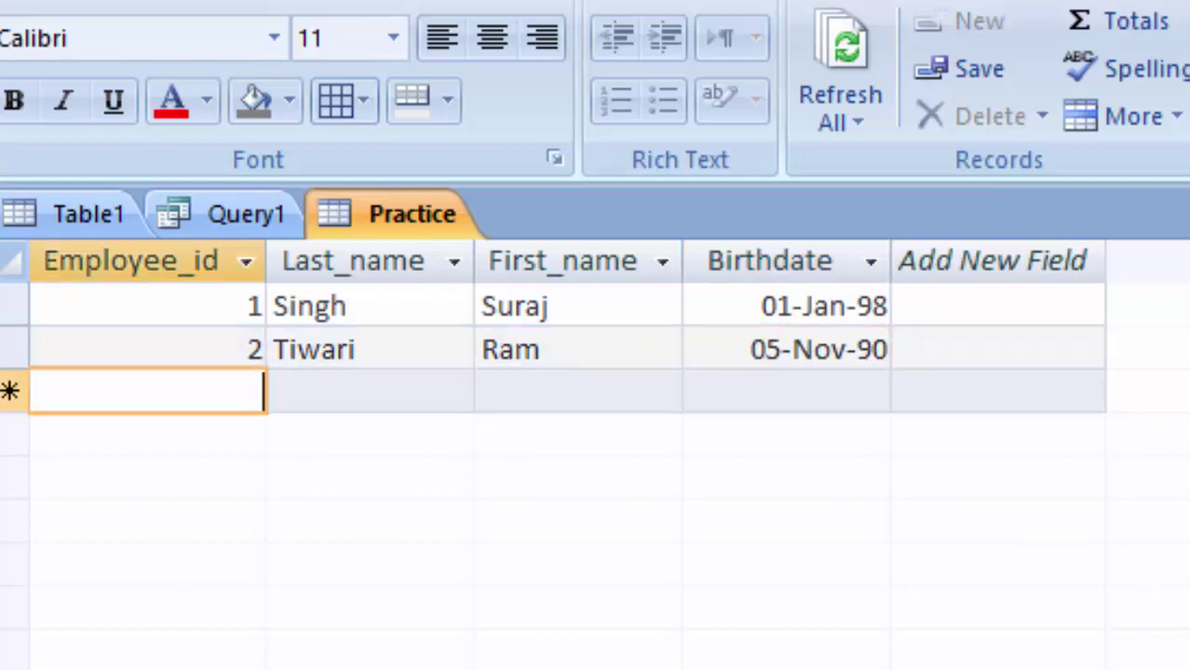
Step: Enter Employee_id 3 with the third employee's last and first names
{"action": "type", "text": "3"}
{"action": "left_click", "coordinate": [369, 392]}
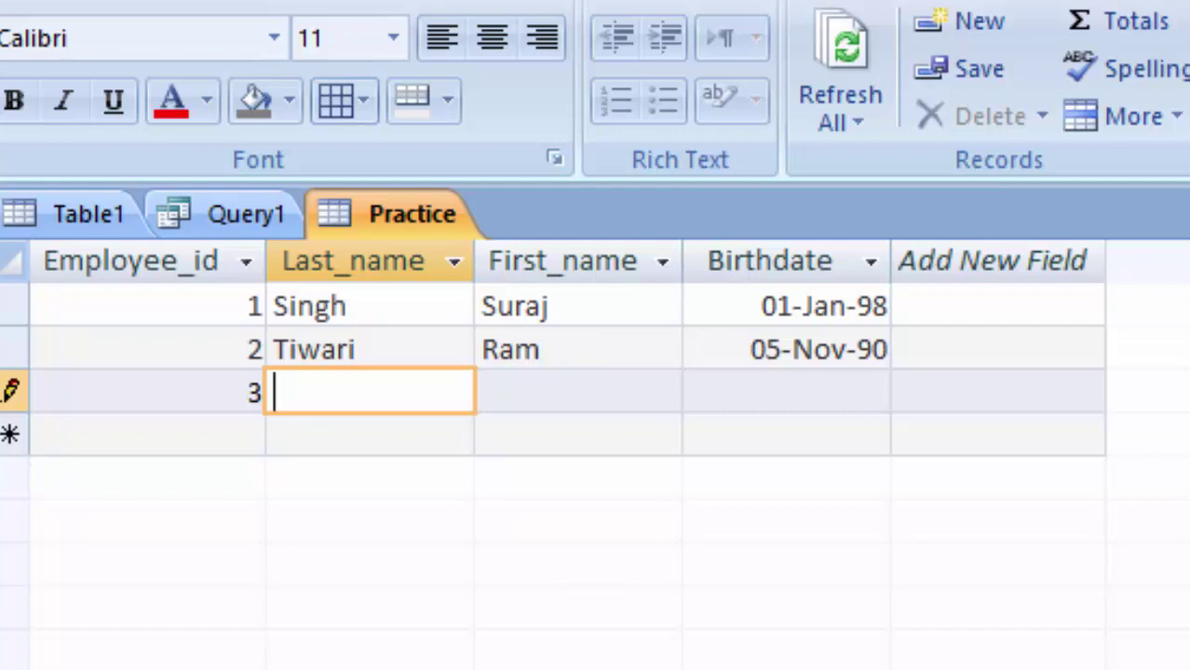
{"action": "type", "text": "Ala"}
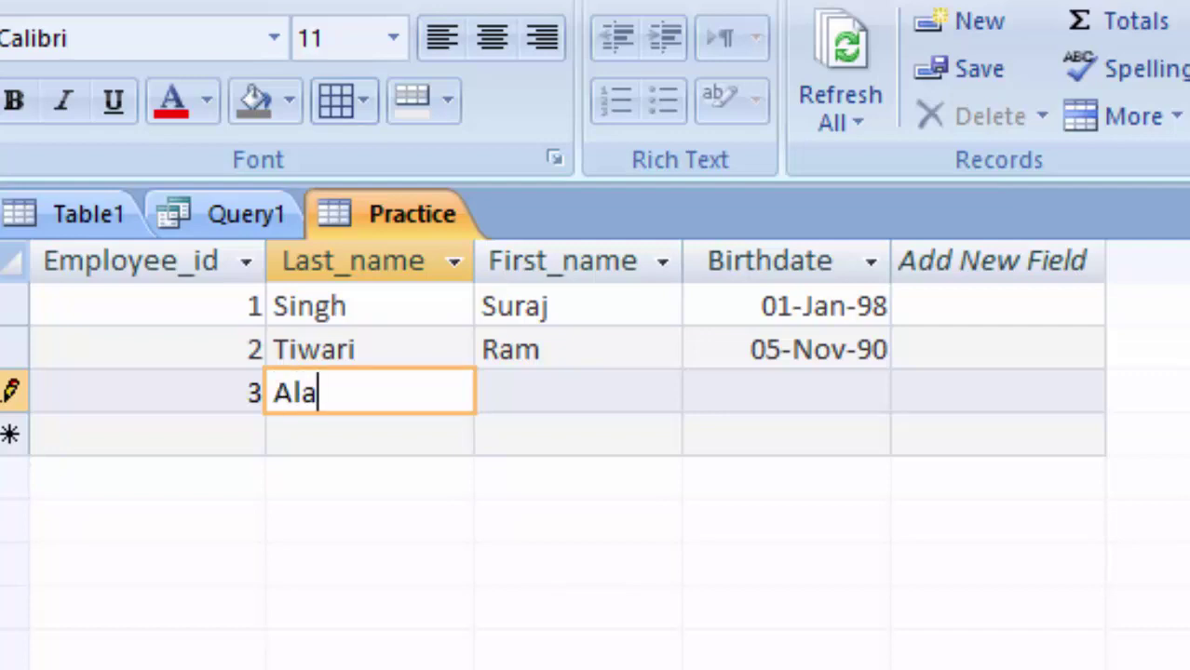
{"action": "type", "text": "m"}
{"action": "left_click", "coordinate": [577, 392]}
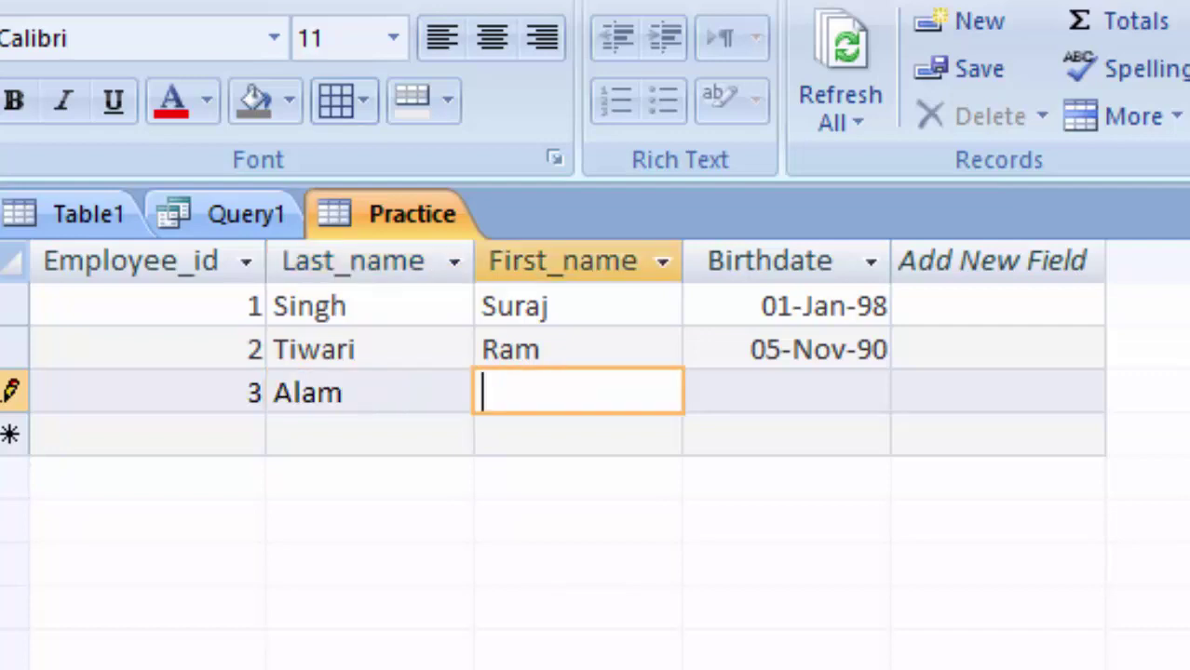
{"action": "type", "text": "jav"}
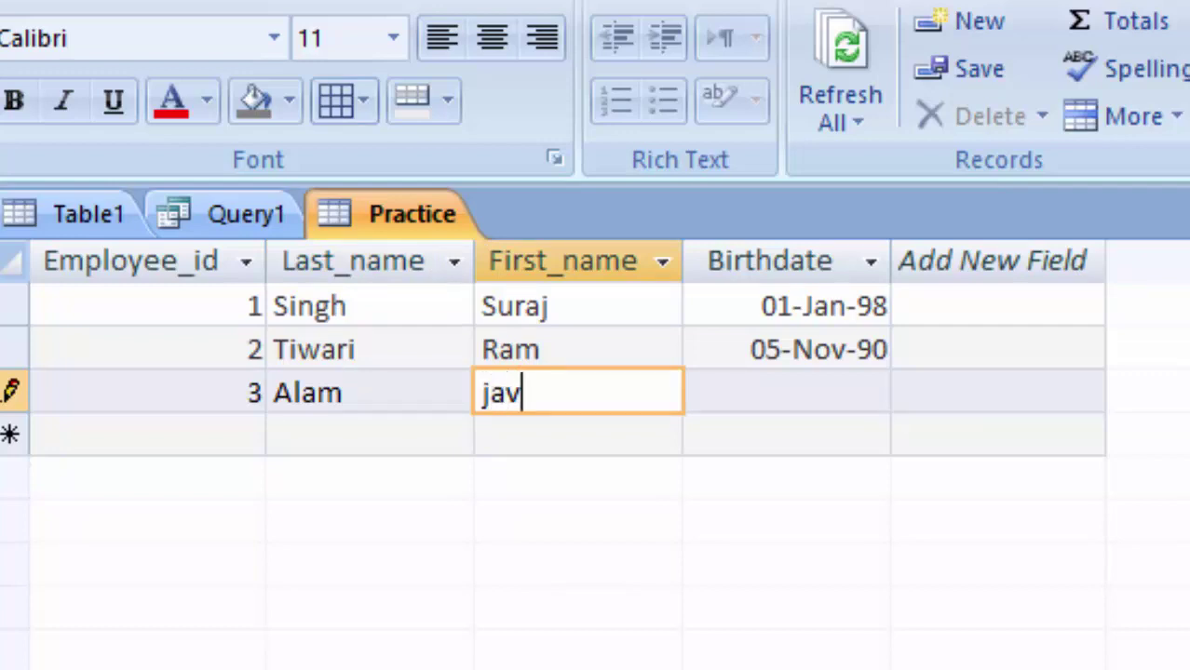
{"action": "type", "text": "ed"}
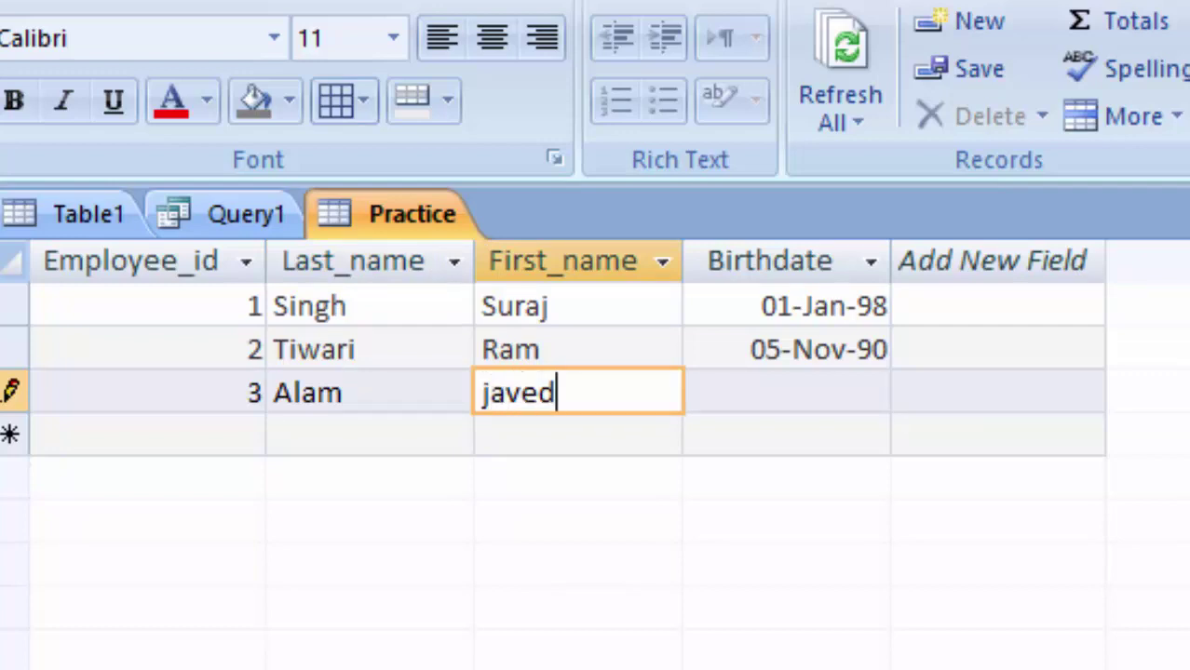
Step: Set record 3's Birthdate to 02-Jan-92 with the date picker and save the row
{"action": "left_click", "coordinate": [787, 391]}
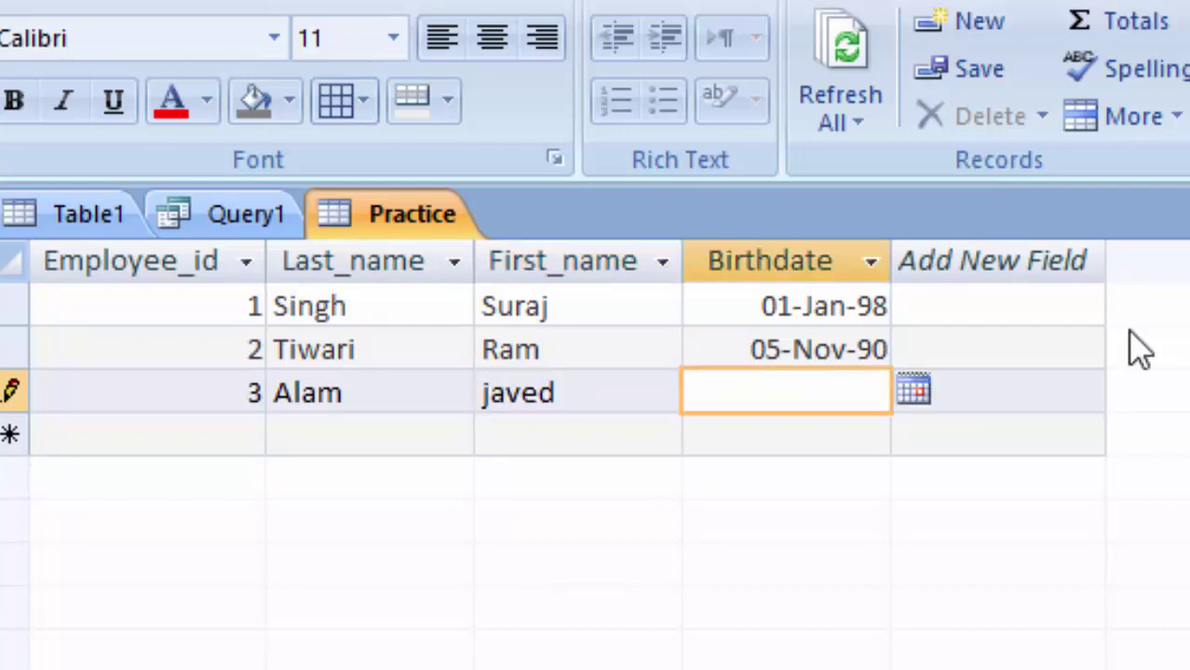
{"action": "left_click", "coordinate": [913, 392]}
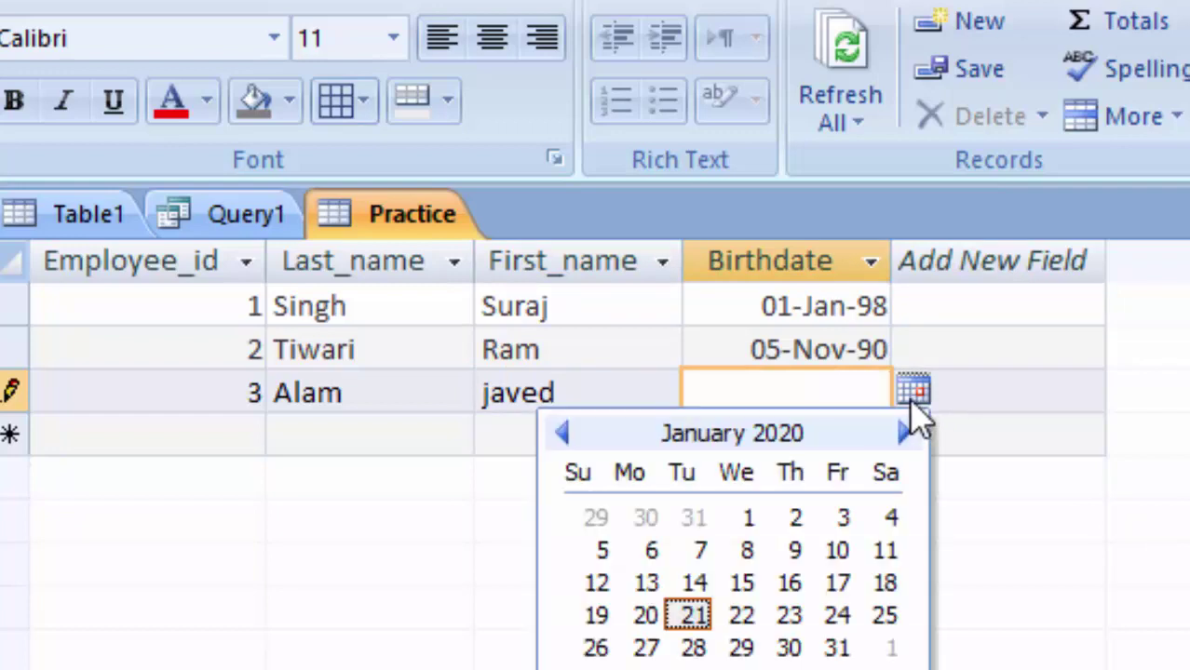
{"action": "left_click", "coordinate": [797, 517]}
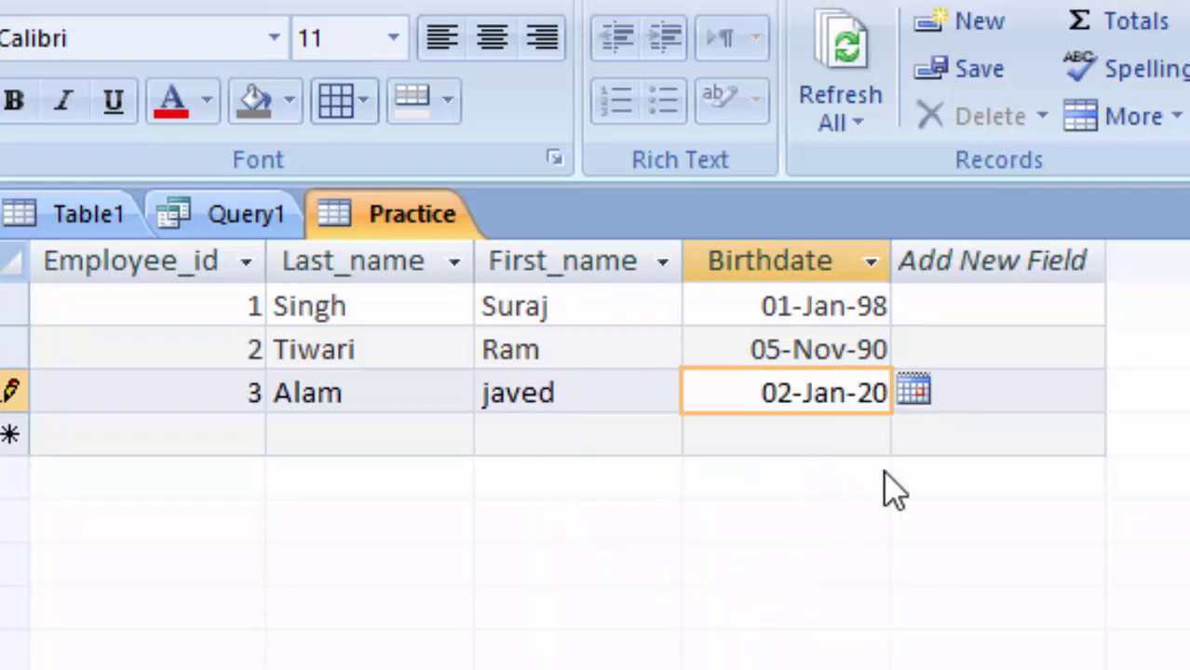
{"action": "key", "text": "BackSpace"}
{"action": "key", "text": "BackSpace"}
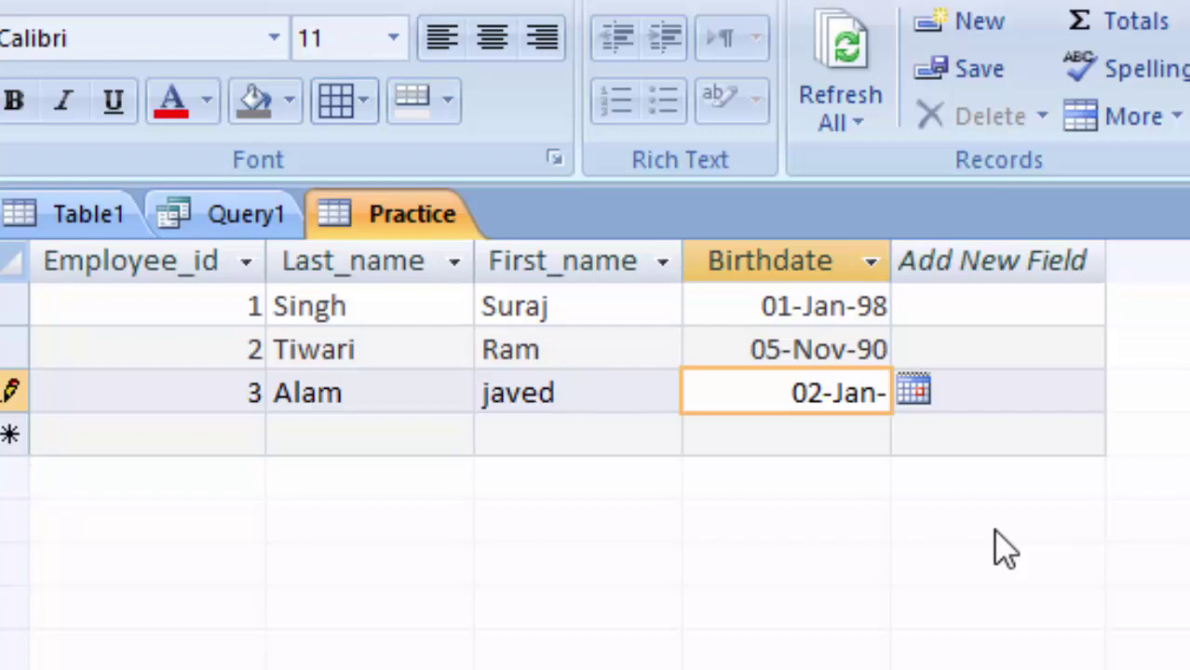
{"action": "type", "text": "1992"}
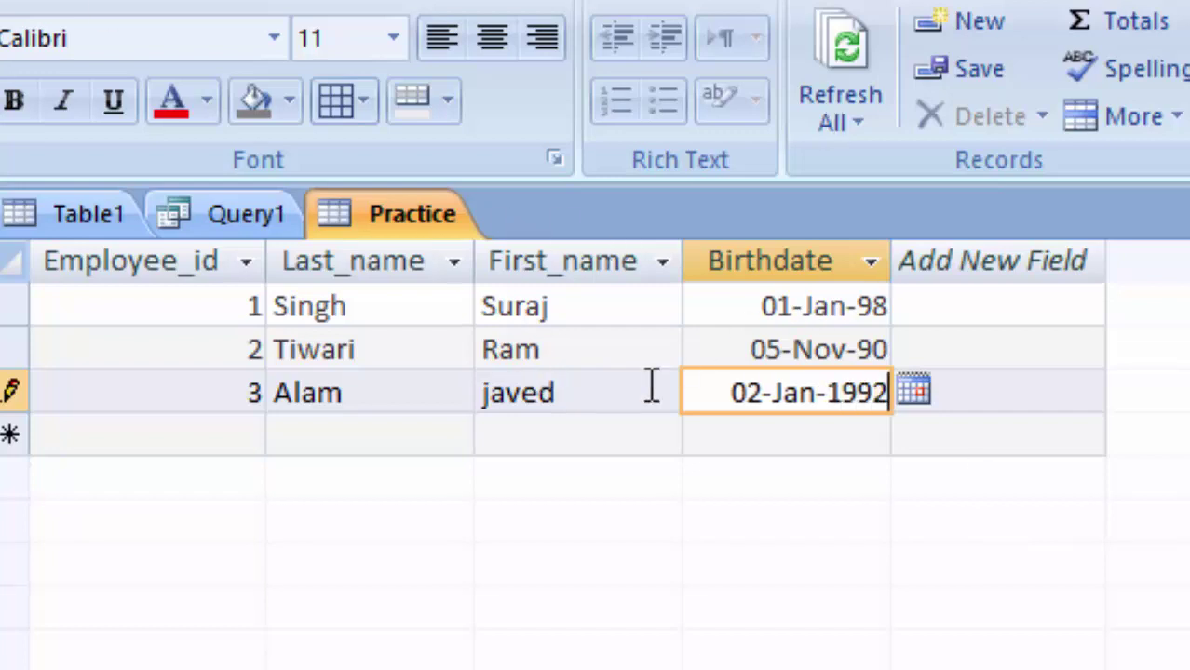
{"action": "left_click", "coordinate": [213, 436]}
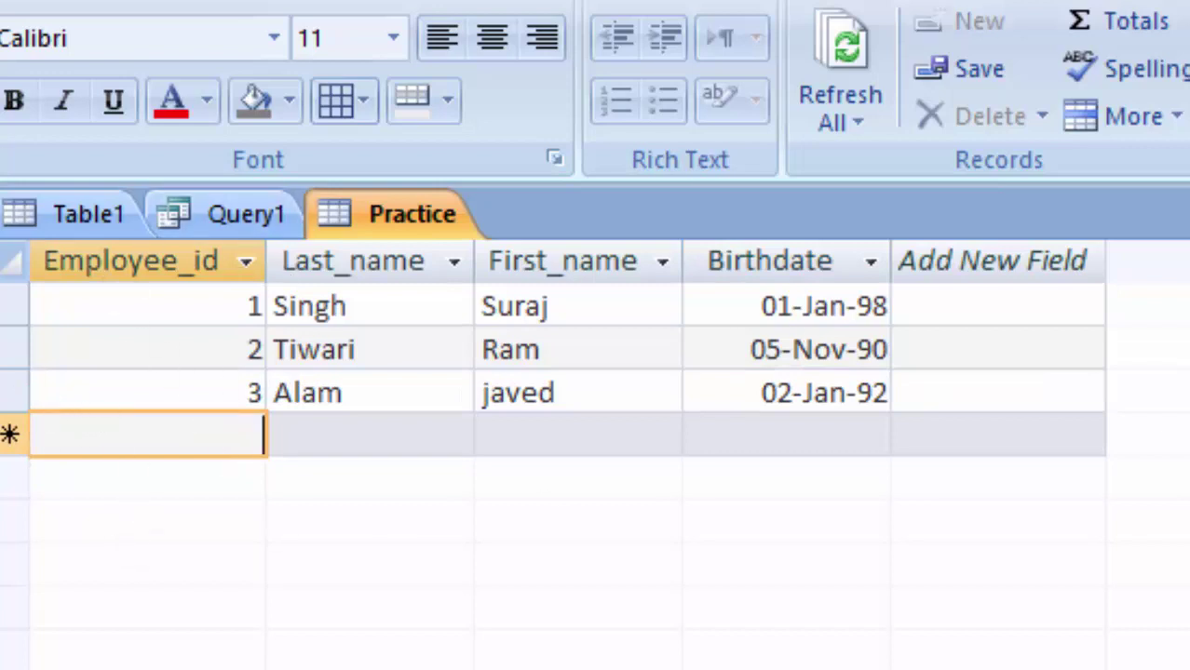
Step: Apply Bold to the Practice datasheet's headers and records
{"action": "left_click", "coordinate": [17, 100]}
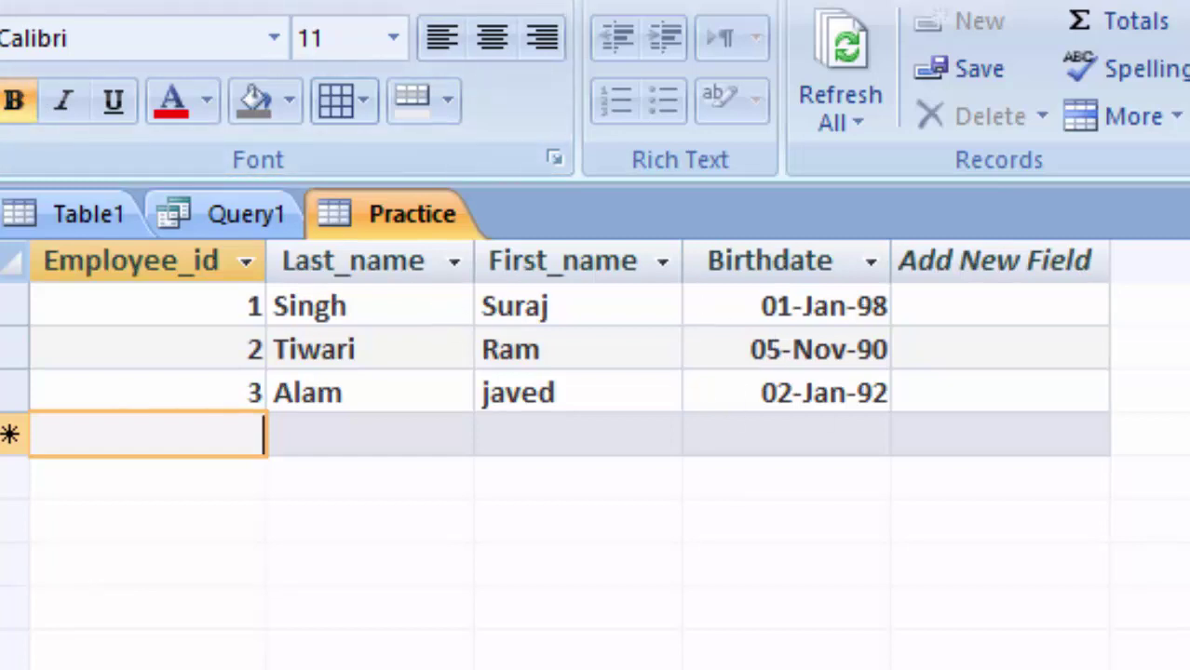